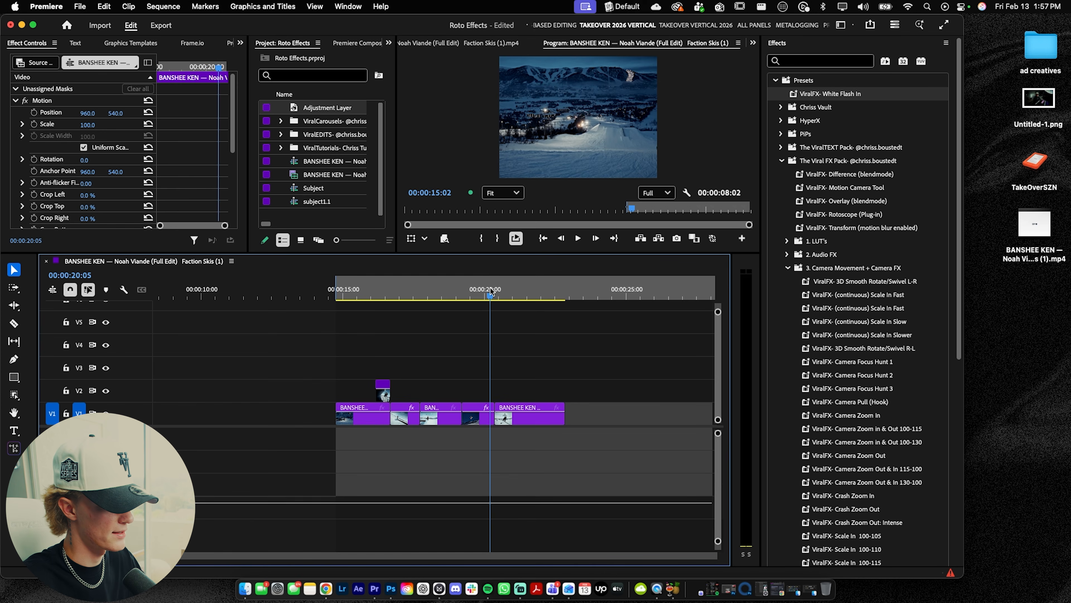
Step: Move the short clip on track V2 up to track V4 above the first video clip
left_click_drag(491, 292, 565, 292)
left_click_drag(342, 294, 338, 294)
scroll(378, 350, "up", 5)
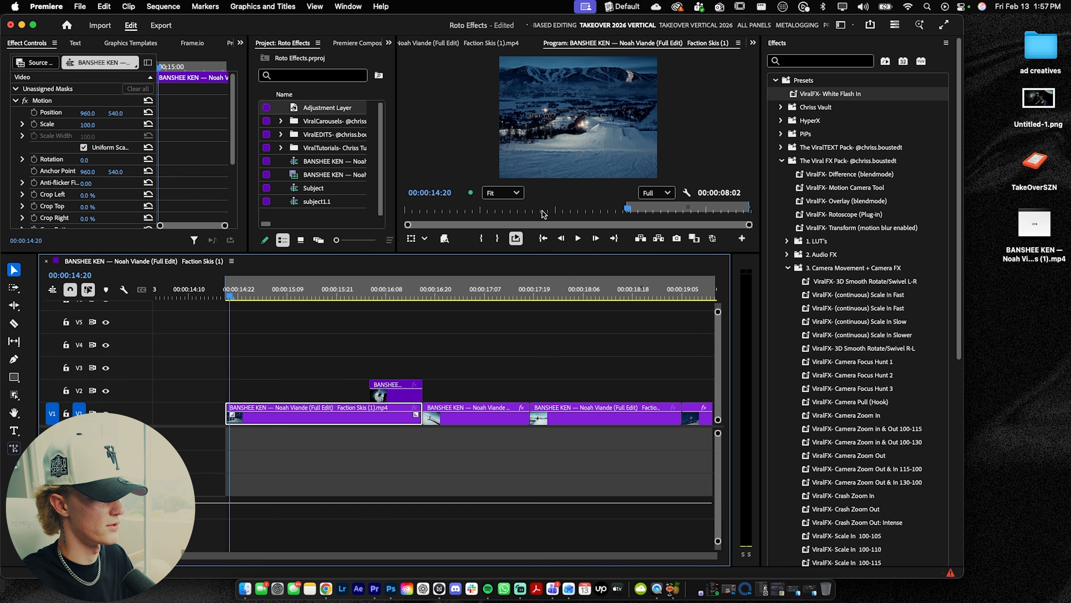
left_click_drag(525, 258, 525, 349)
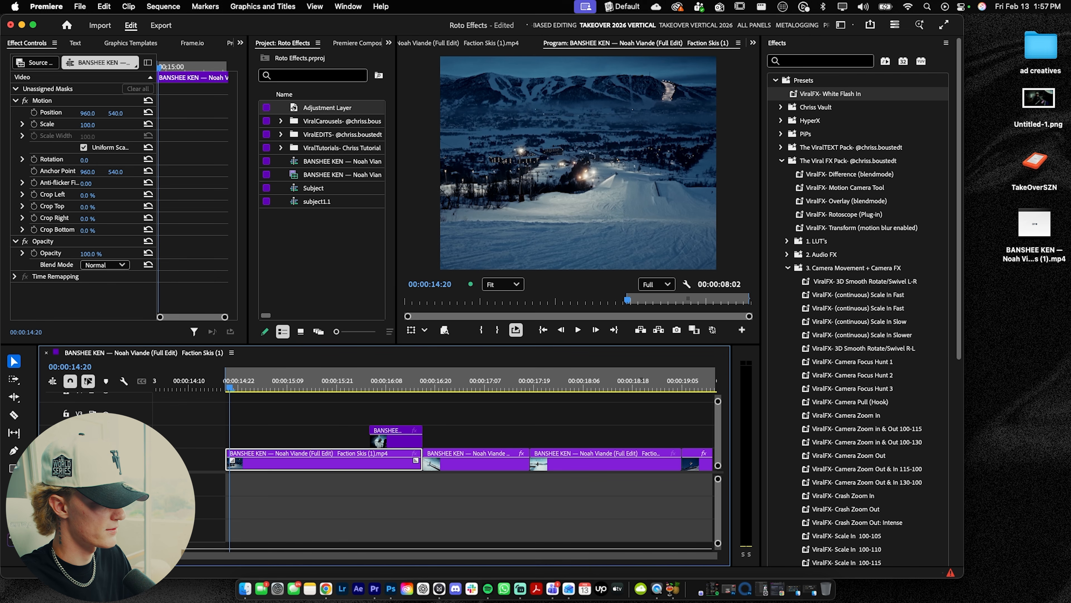
left_click_drag(394, 437, 396, 397)
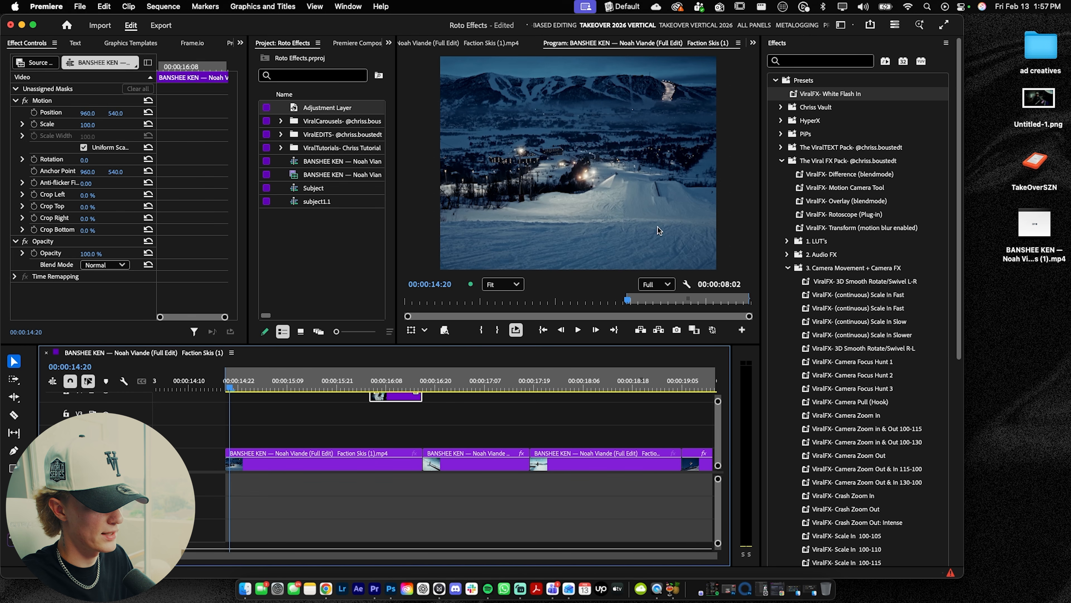
Step: Create a text layer over the video reading "Object mask tool" and select all of its text
left_click(554, 158)
key("t")
left_click(554, 158)
type("Obj")
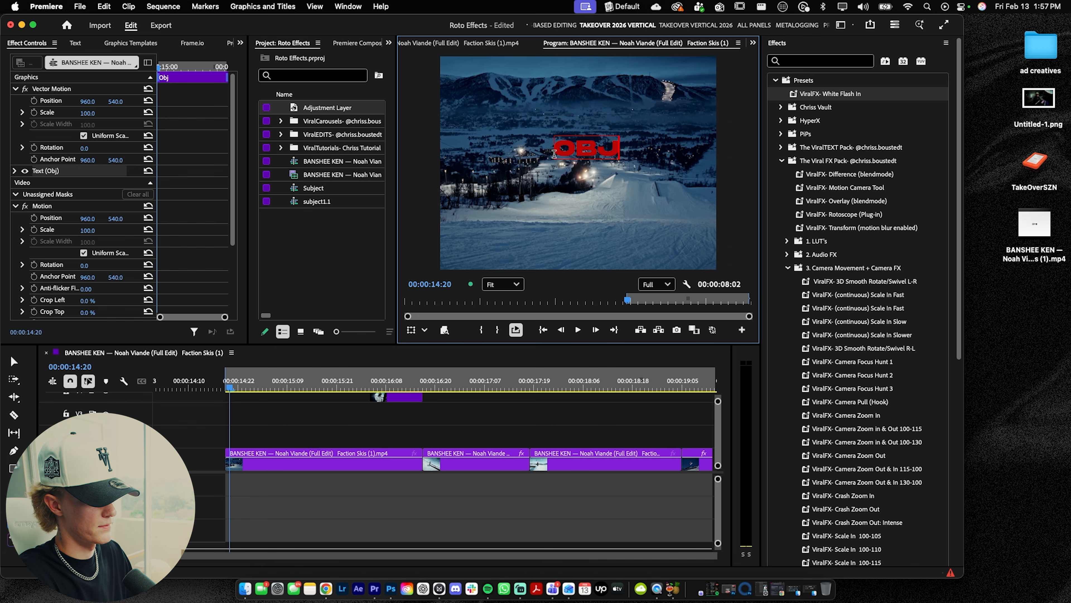
type("ect mask tool")
key("super+a")
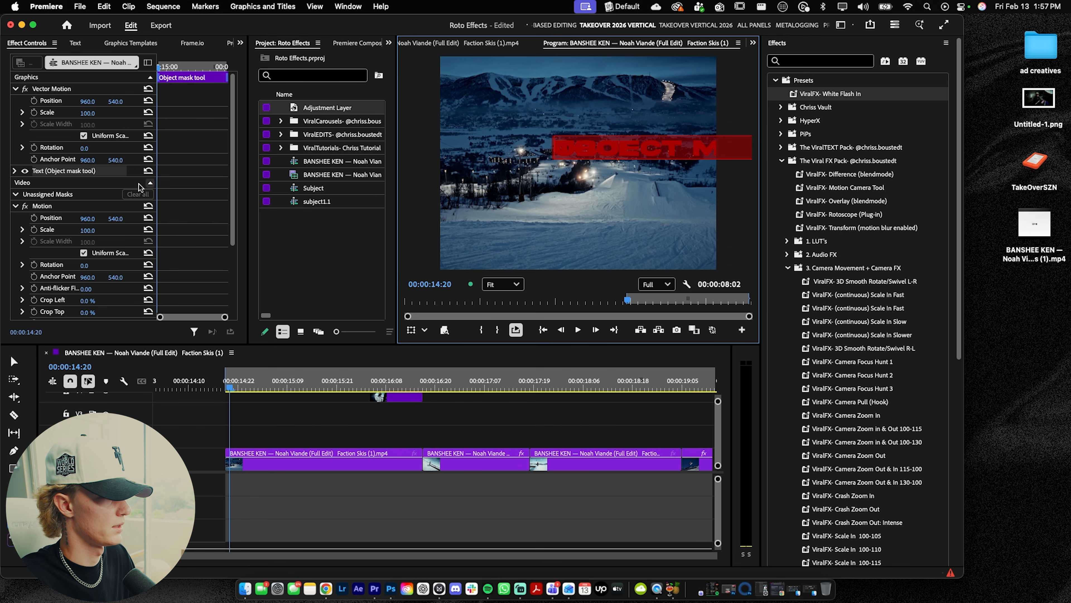
Step: Center-align the title's text and center it horizontally in the frame
left_click(804, 42)
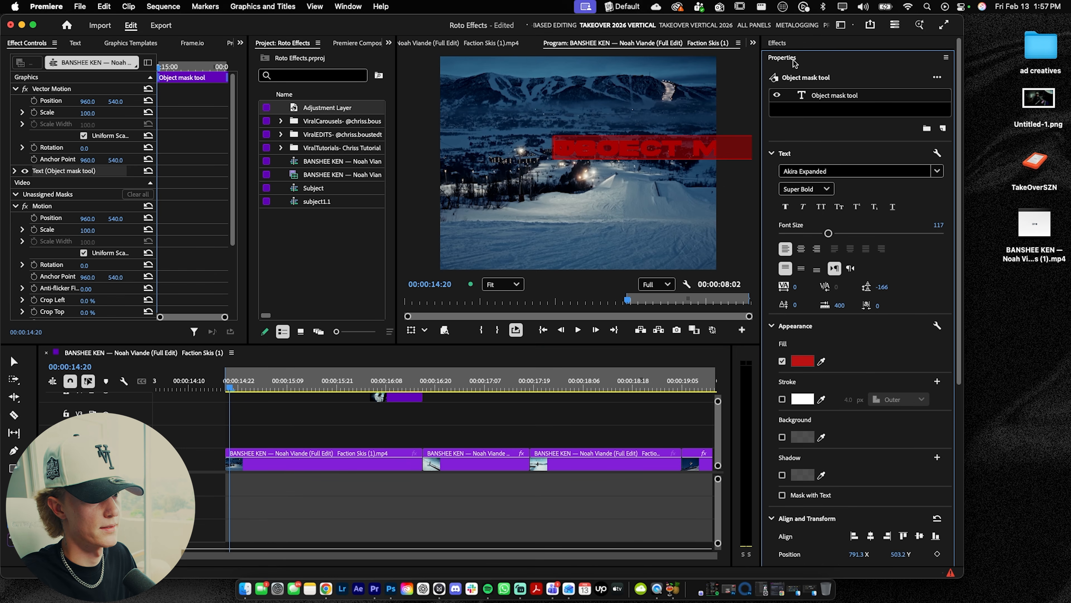
left_click(34, 25)
left_click(964, 499)
left_click(1012, 499)
left_click(886, 230)
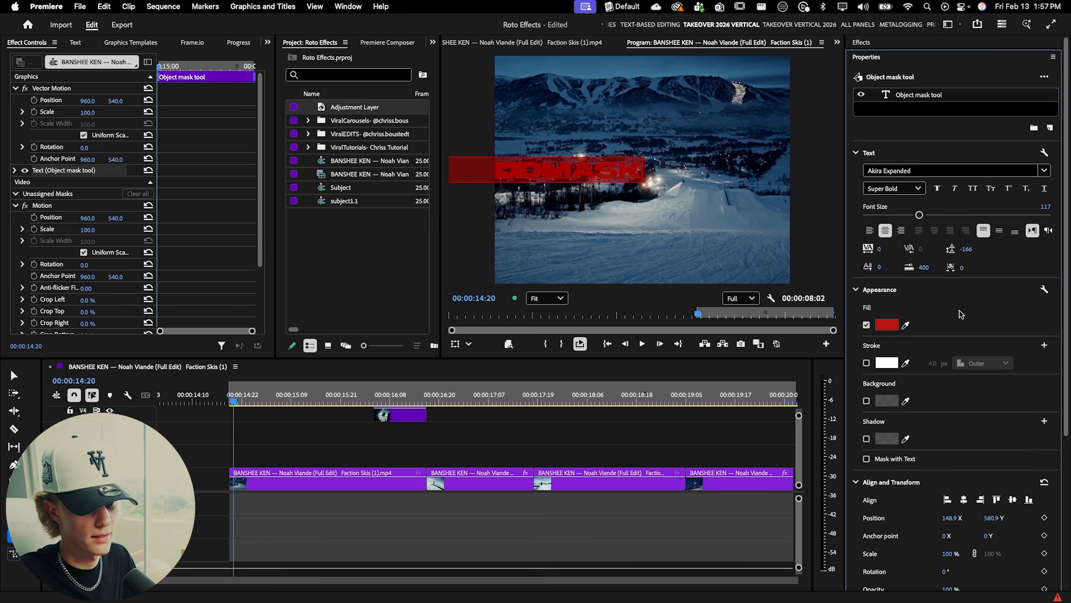
left_click(964, 499)
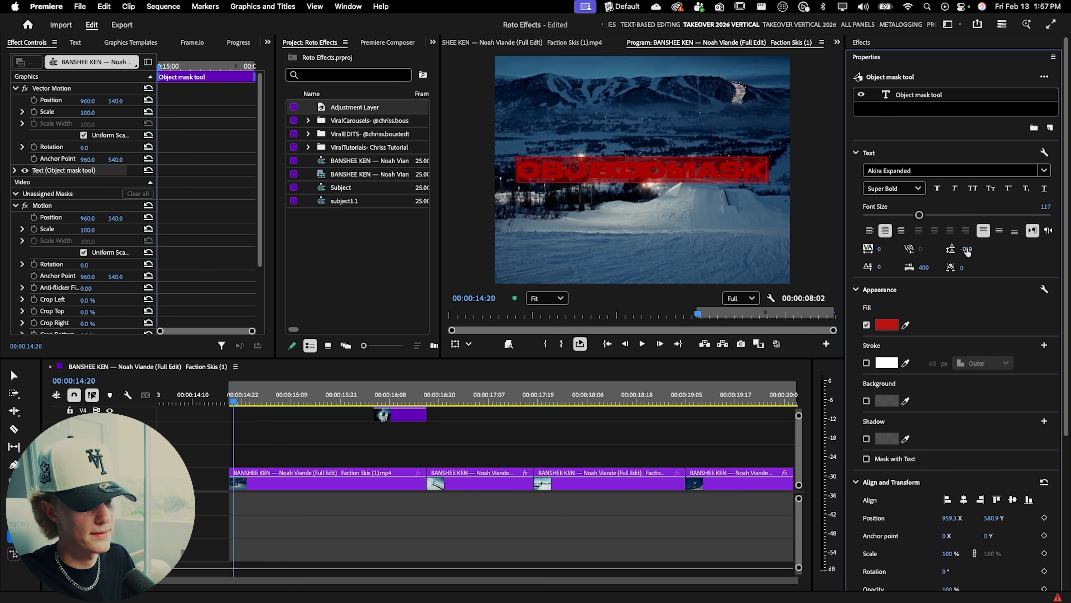
Step: Reduce the line spacing and enlarge the word TOOL to font size 325
left_click_drag(966, 248, 970, 248)
double_click(626, 198)
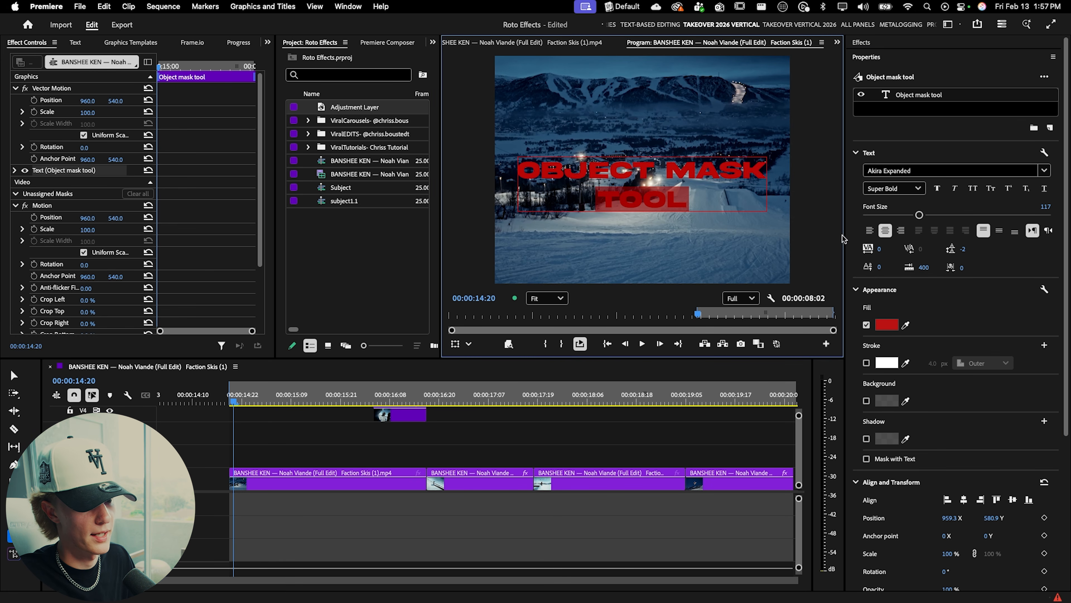
left_click_drag(920, 214, 1014, 220)
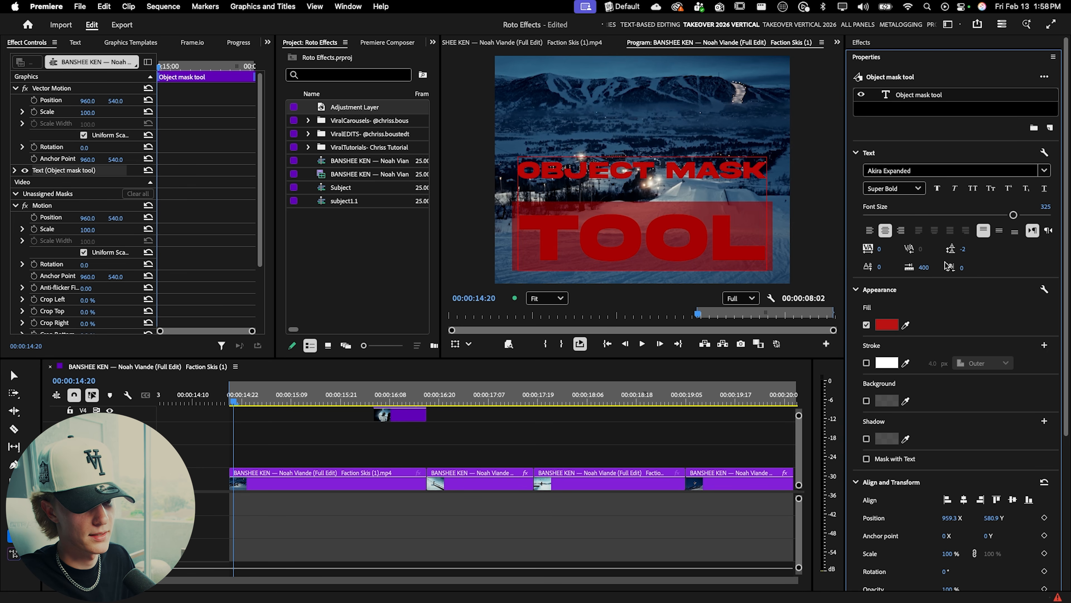
Step: Set the title's line spacing to -160, center it vertically and scale it to 108%
left_click_drag(955, 252, 889, 253)
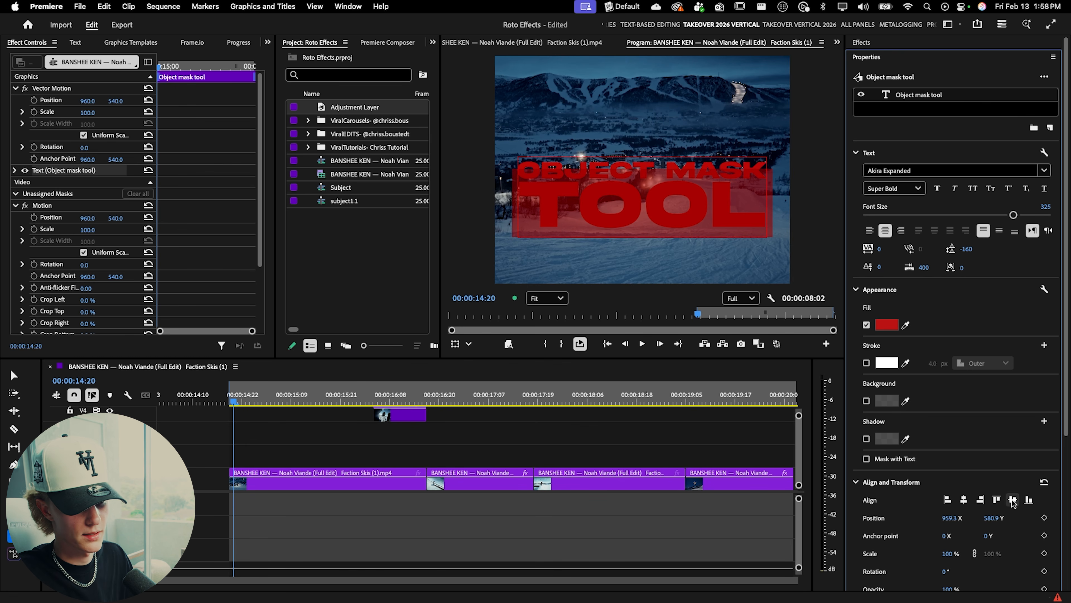
left_click(1013, 500)
left_click_drag(89, 113, 93, 112)
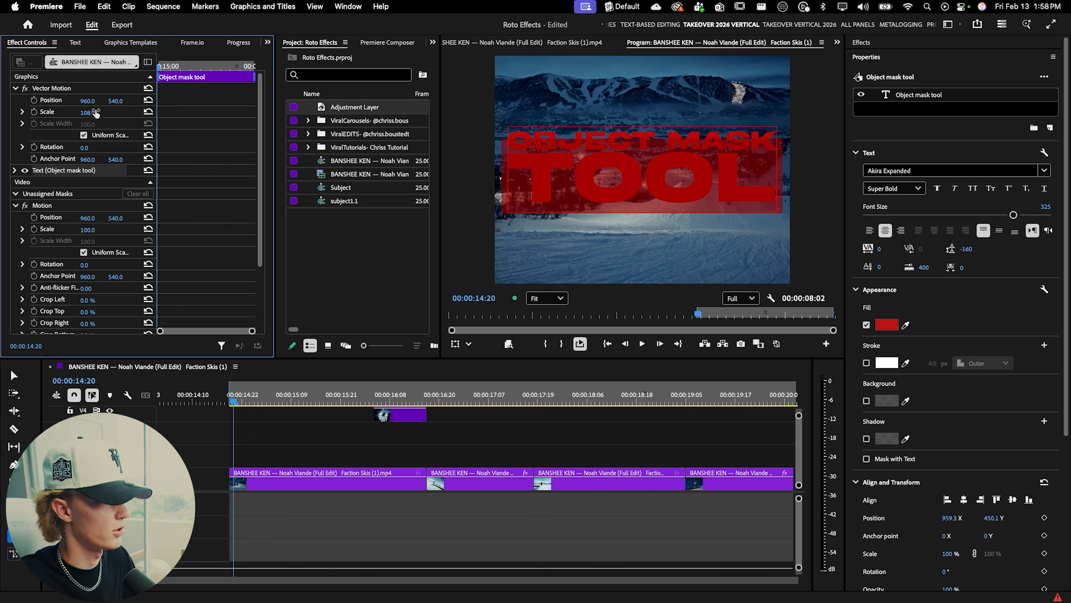
Step: Apply the ViralFX- Text Retro Stretch preset to the title clip and lower its position to Y 607
left_click(862, 42)
left_click(888, 61)
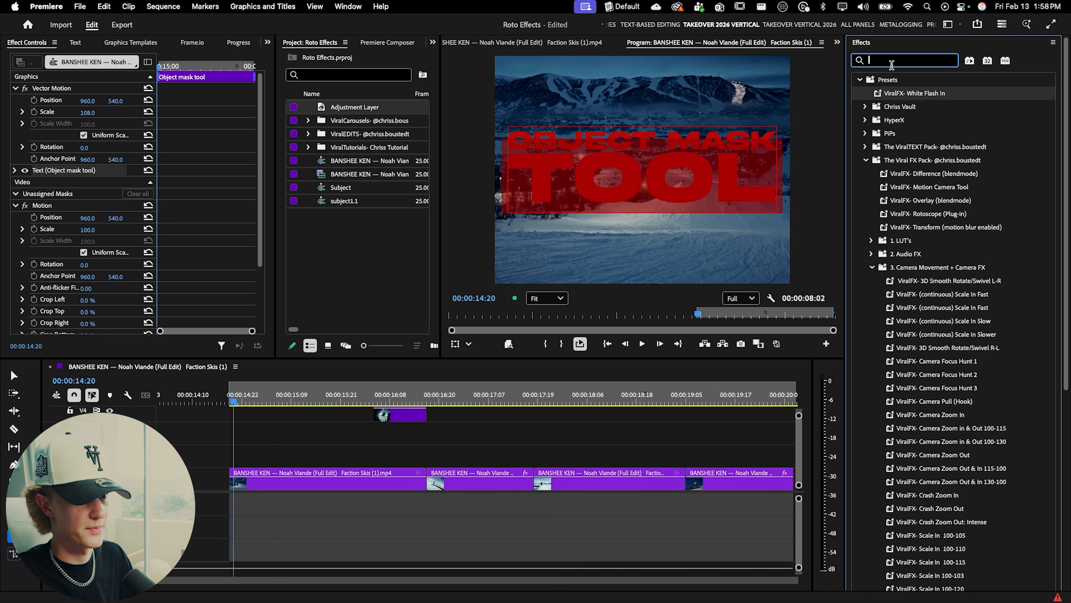
type("viral")
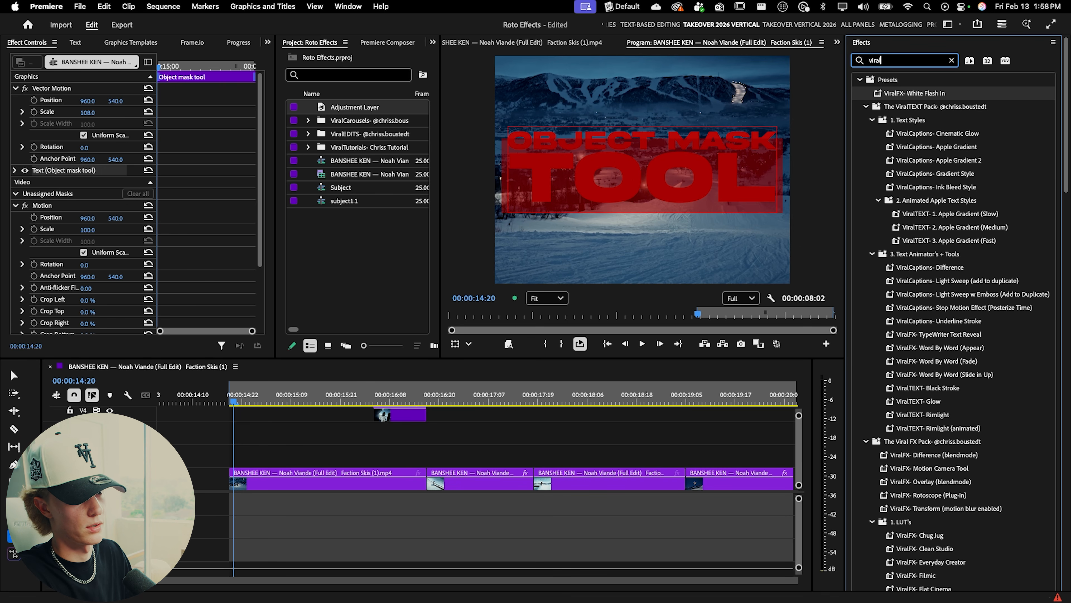
key("BackSpace")
key("BackSpace")
key("BackSpace")
key("BackSpace")
type("retro")
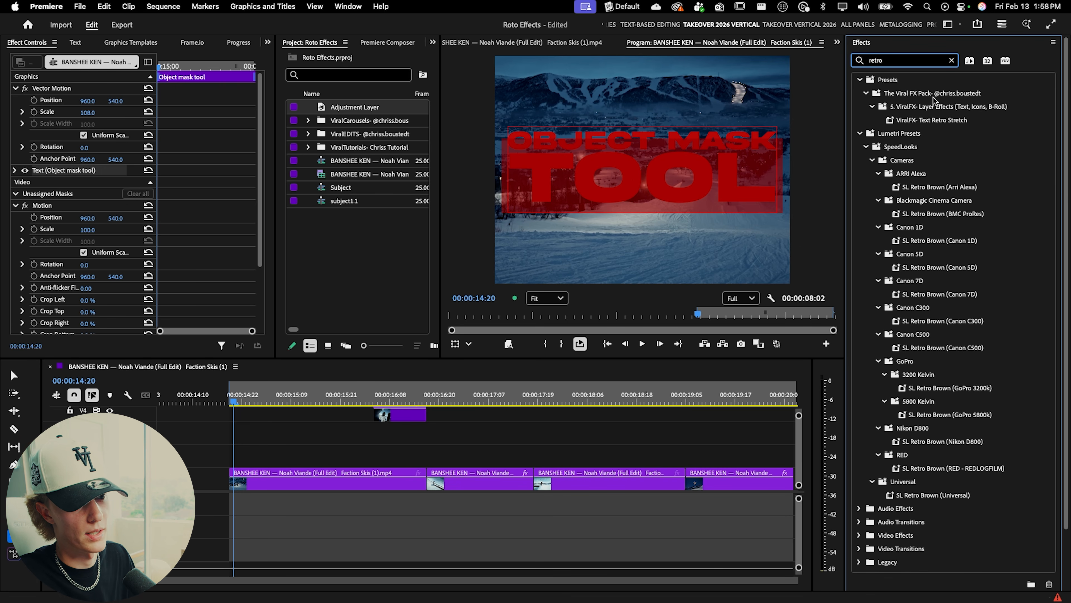
left_click(940, 122)
left_click_drag(470, 387, 317, 429)
scroll(317, 429, "up", 3)
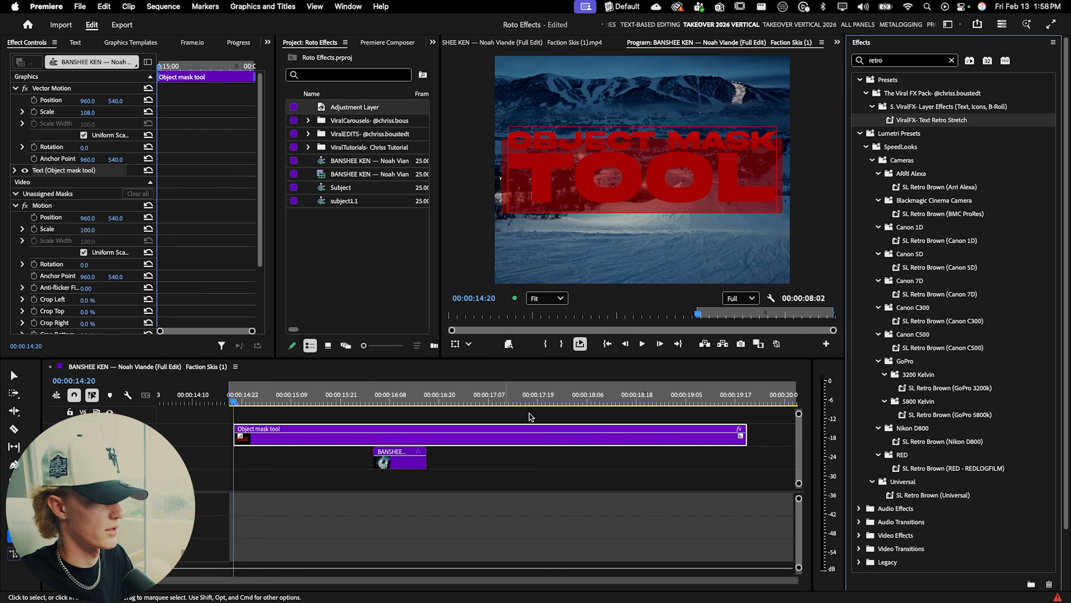
left_click_drag(931, 121, 367, 438)
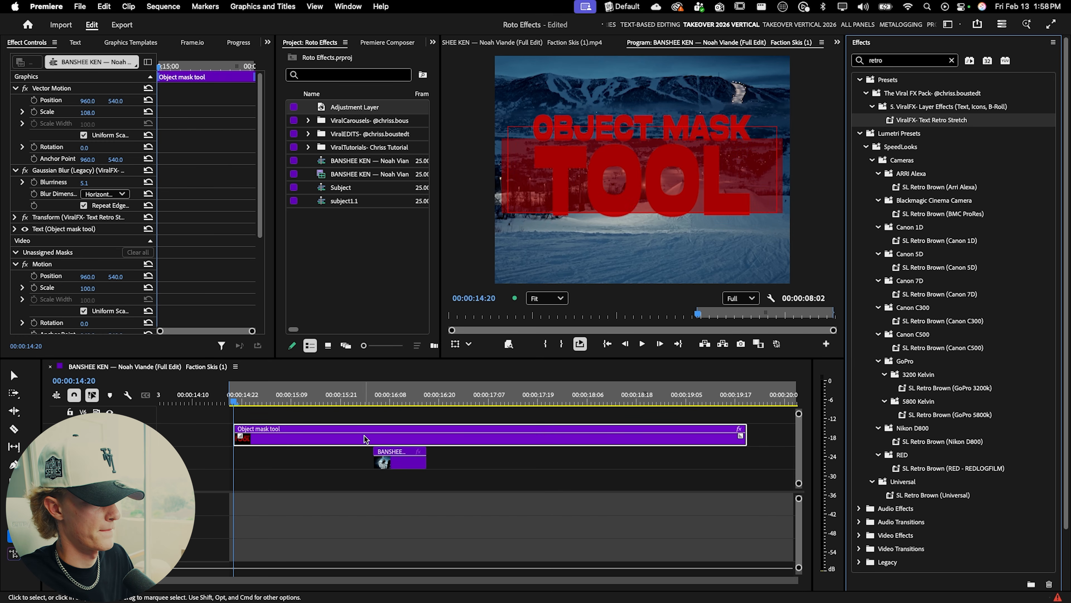
left_click_drag(114, 102, 142, 101)
Step: Cut the title clip where the first video clip ends and delete the leftover part
left_click(460, 453)
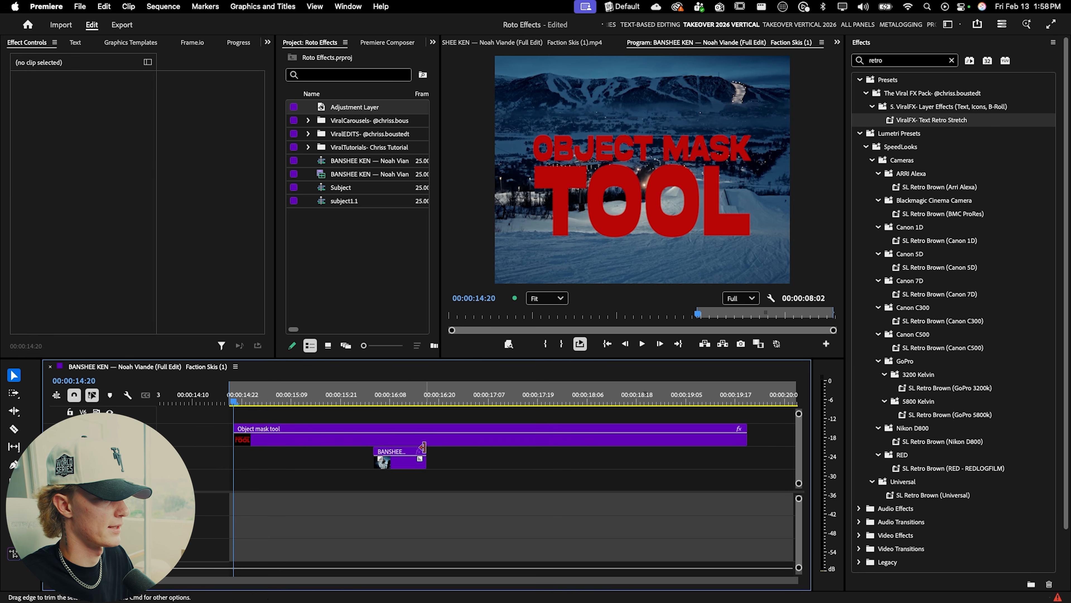
scroll(392, 443, "down", 2)
key("grave")
left_click_drag(342, 233, 420, 301)
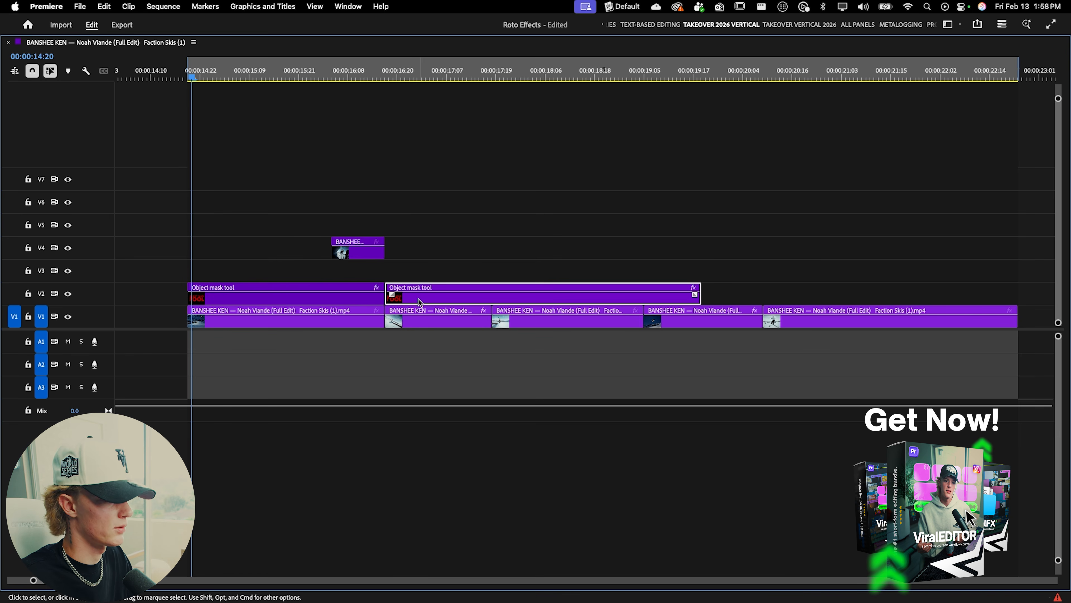
key("Delete")
left_click(327, 298)
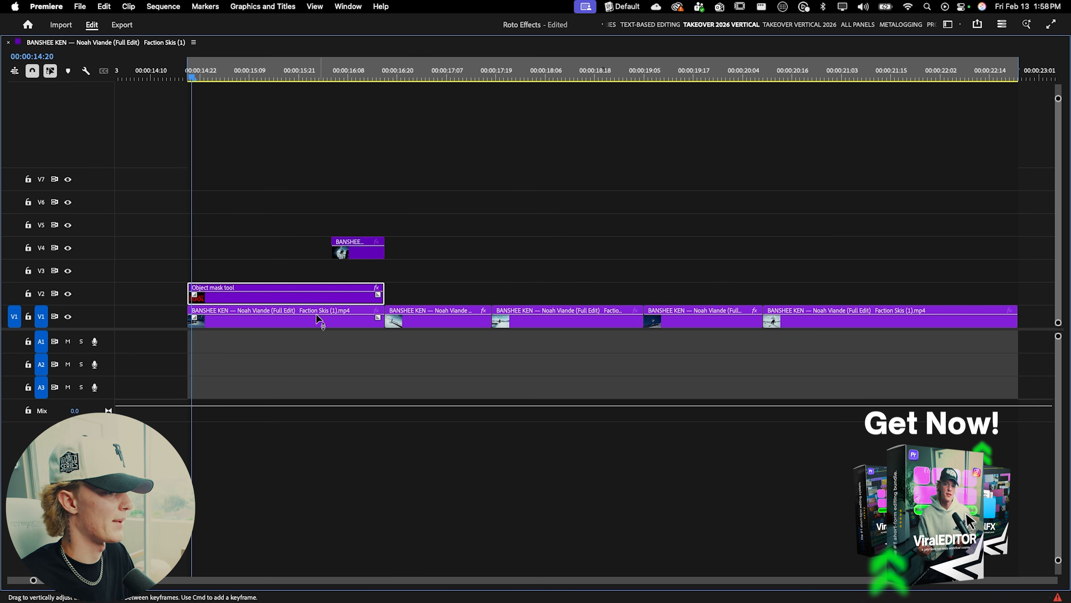
key("grave")
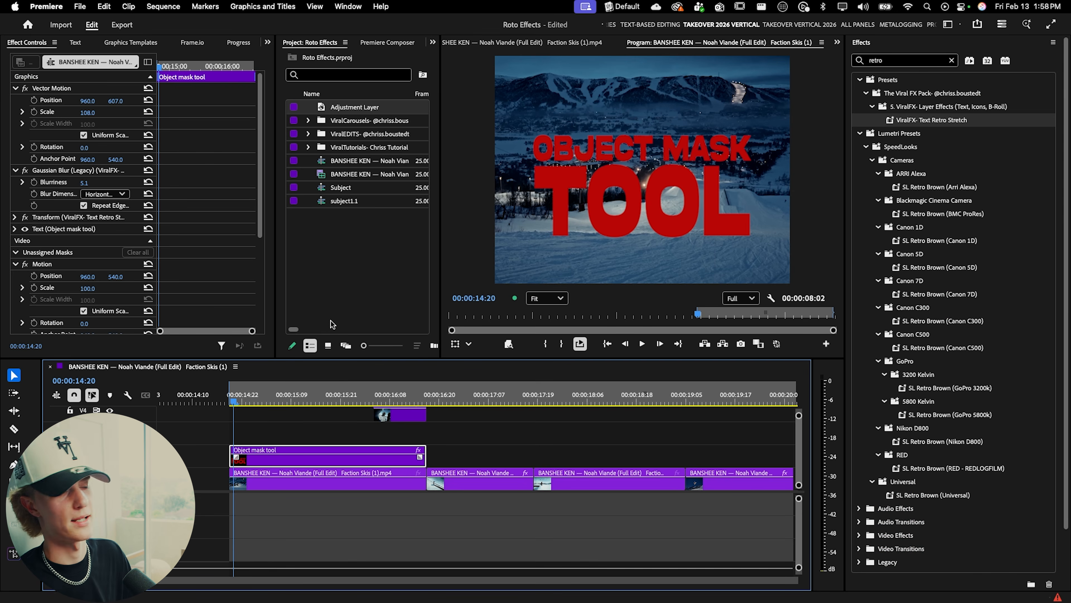
Step: Try duplicating the first video clip onto the track above the title
left_click(341, 472)
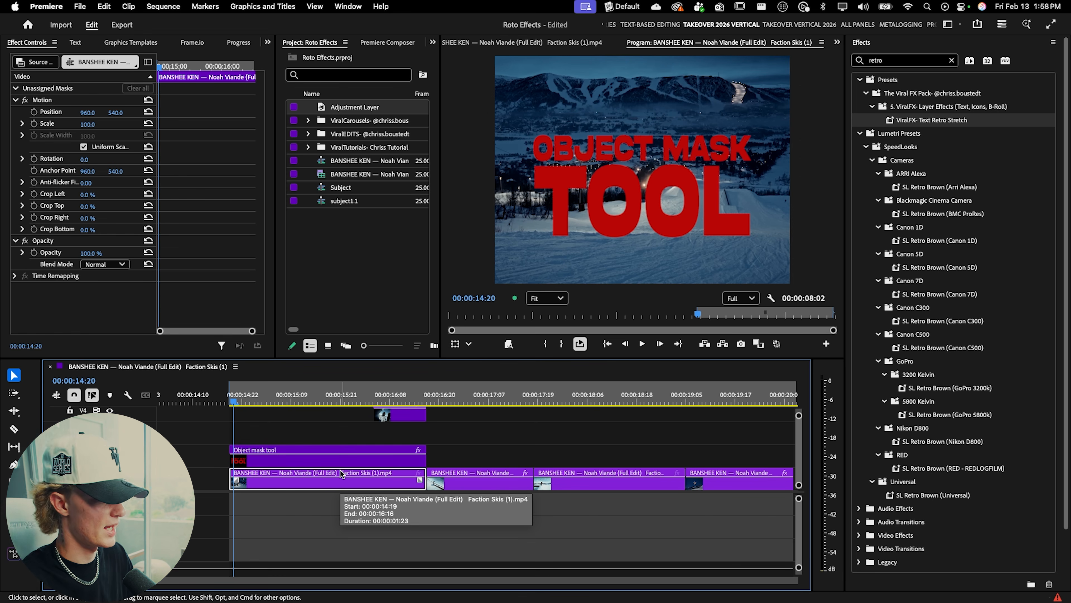
left_click_drag(341, 472, 340, 437)
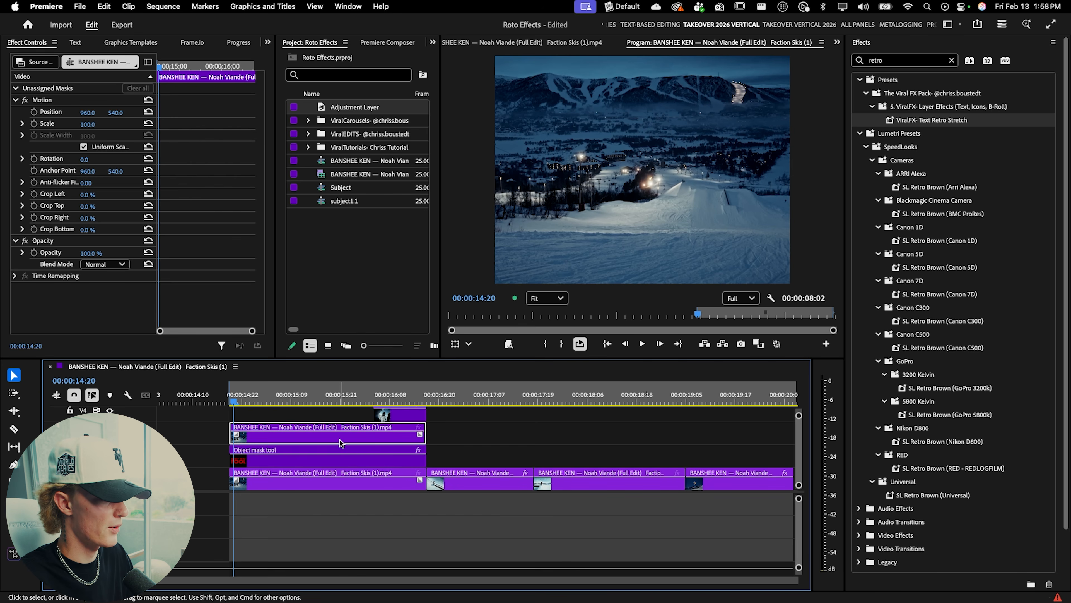
left_click(951, 60)
left_click(248, 402)
key("c")
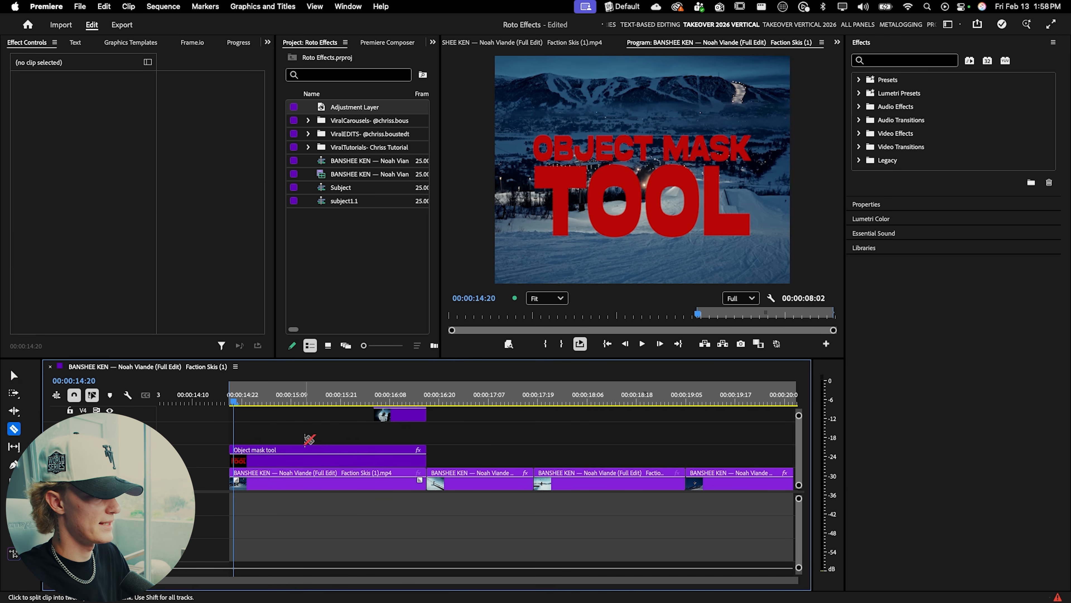
key("v")
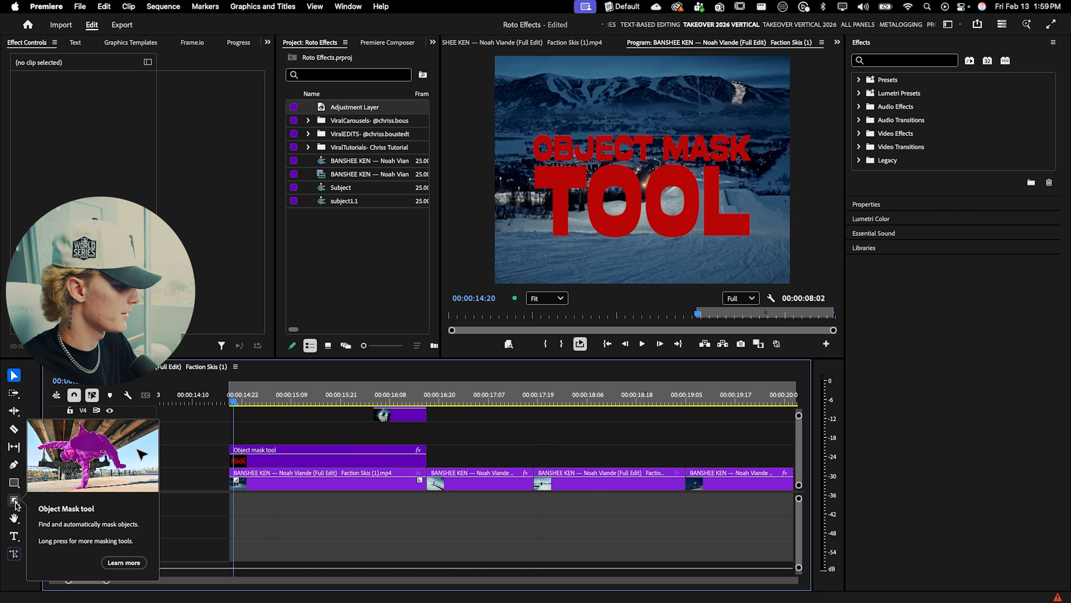
Step: Mask the snowy foreground of the first video clip with the Object Mask tool and track it through the clip
left_click(14, 501)
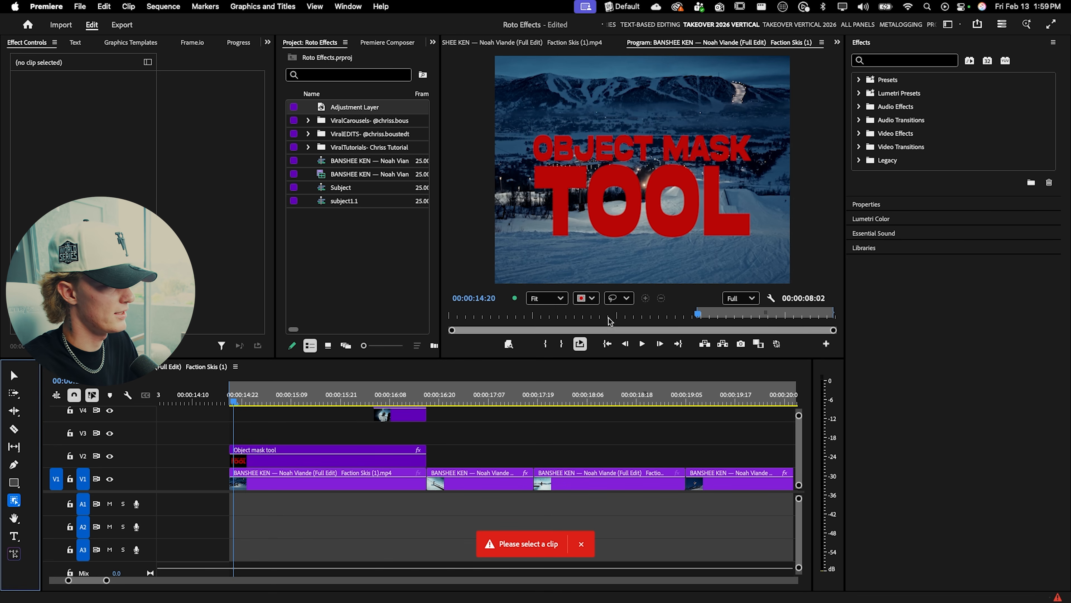
left_click(280, 486)
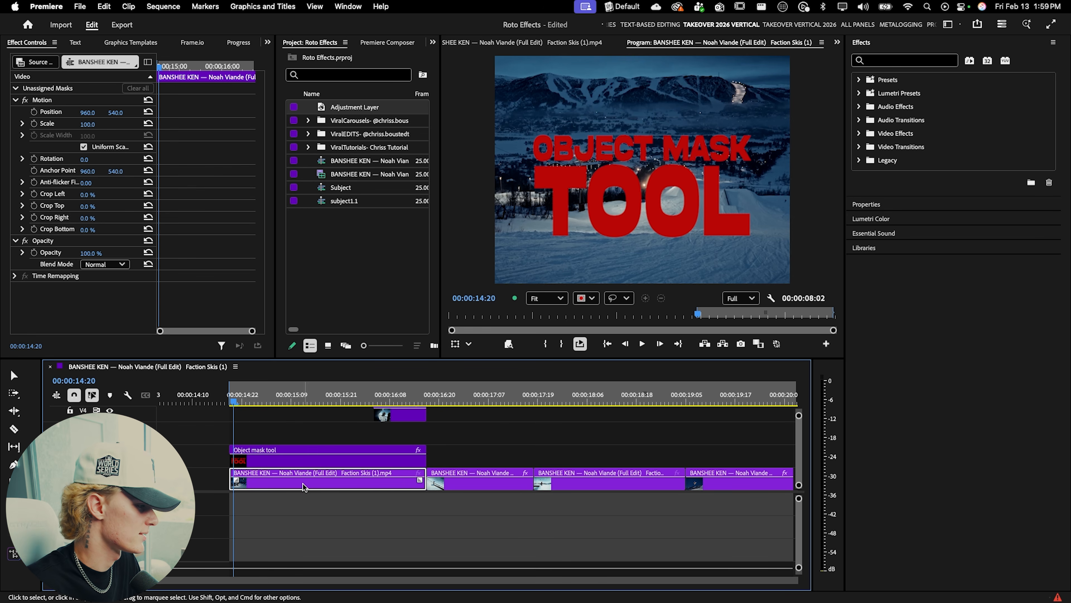
left_click(14, 500)
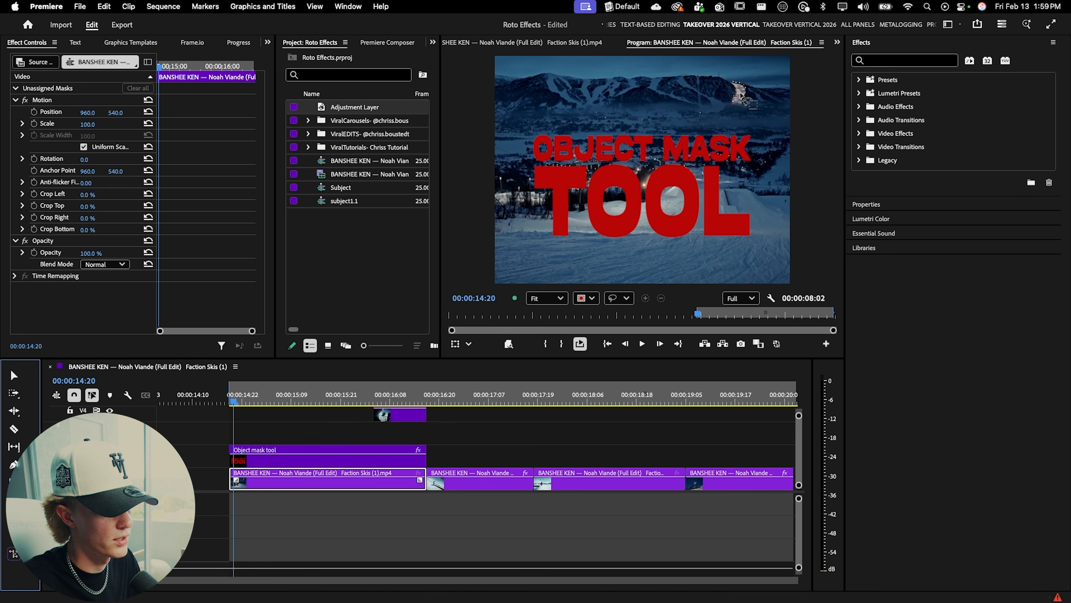
left_click(494, 233)
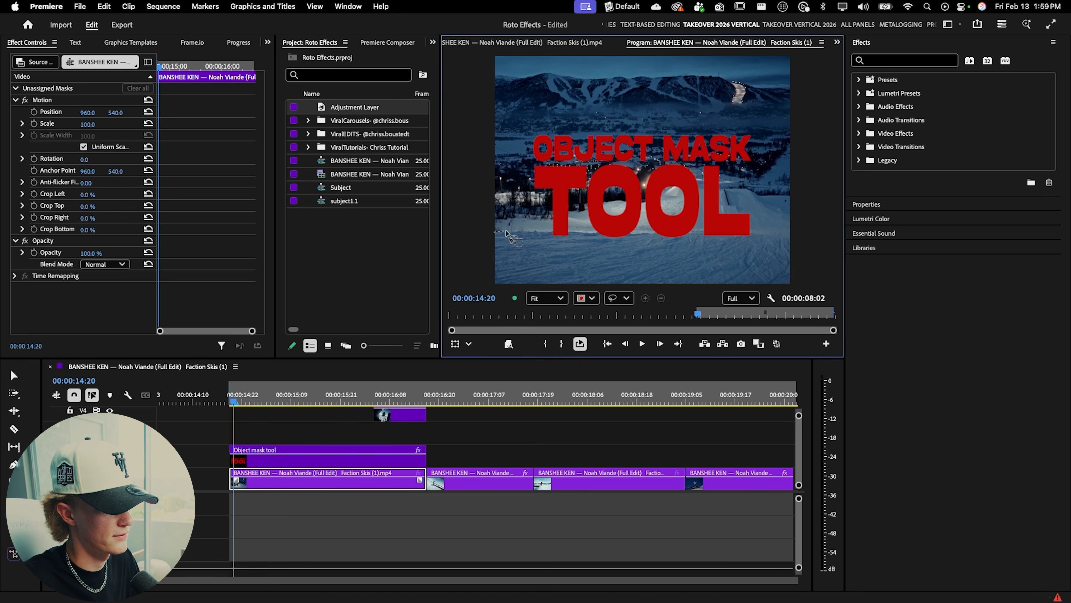
mouse_move(522, 233)
left_mouse_down()
mouse_move(797, 234)
mouse_move(806, 277)
mouse_move(790, 294)
mouse_move(589, 294)
mouse_move(497, 236)
left_mouse_up()
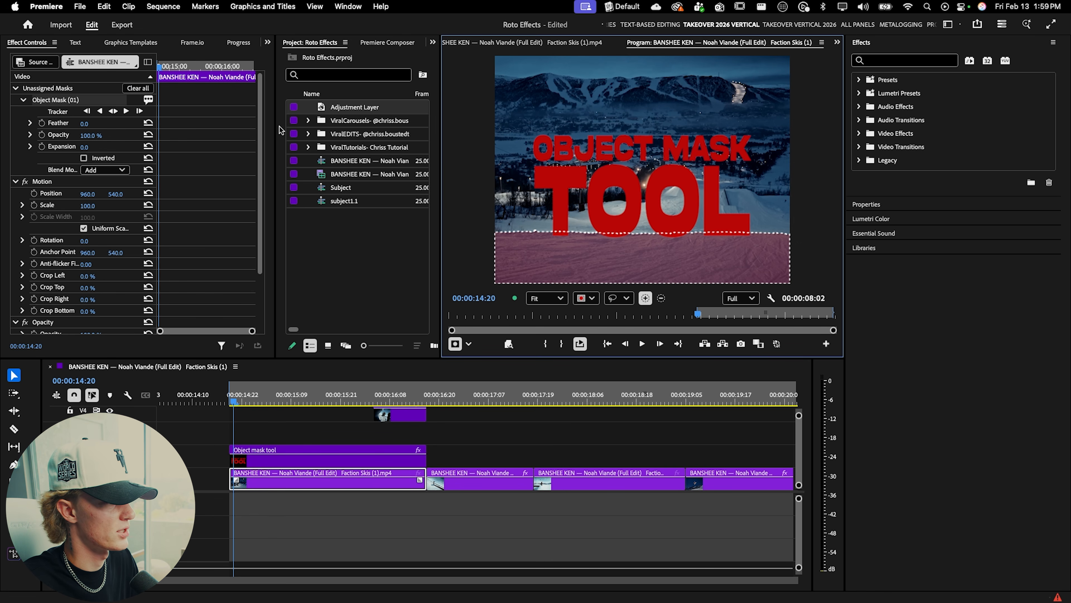
left_click(113, 111)
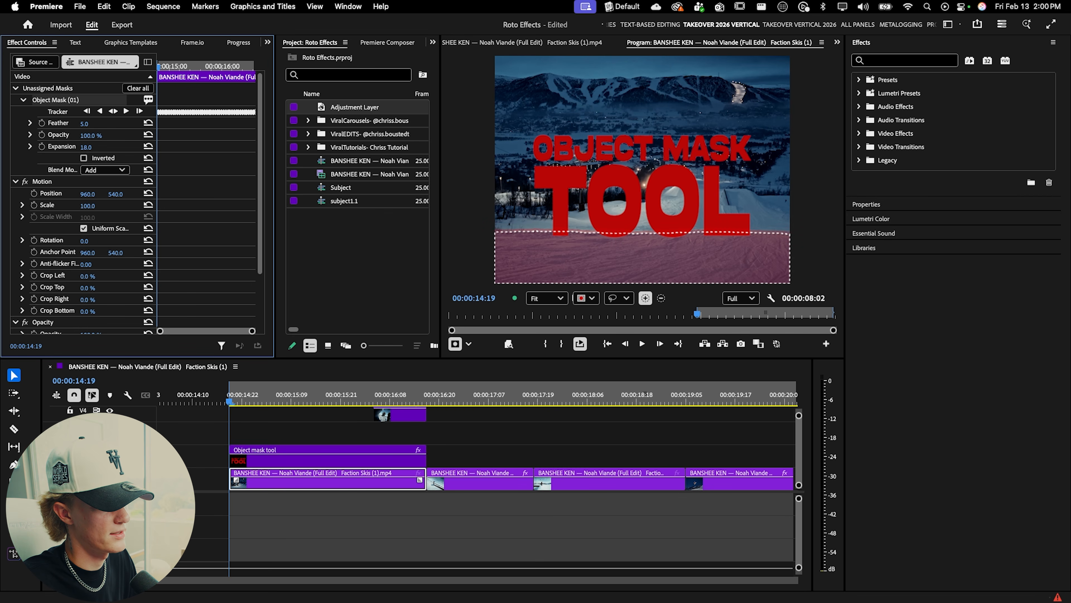
Step: Set the object mask's expansion to 0
left_click_drag(85, 147, 115, 147)
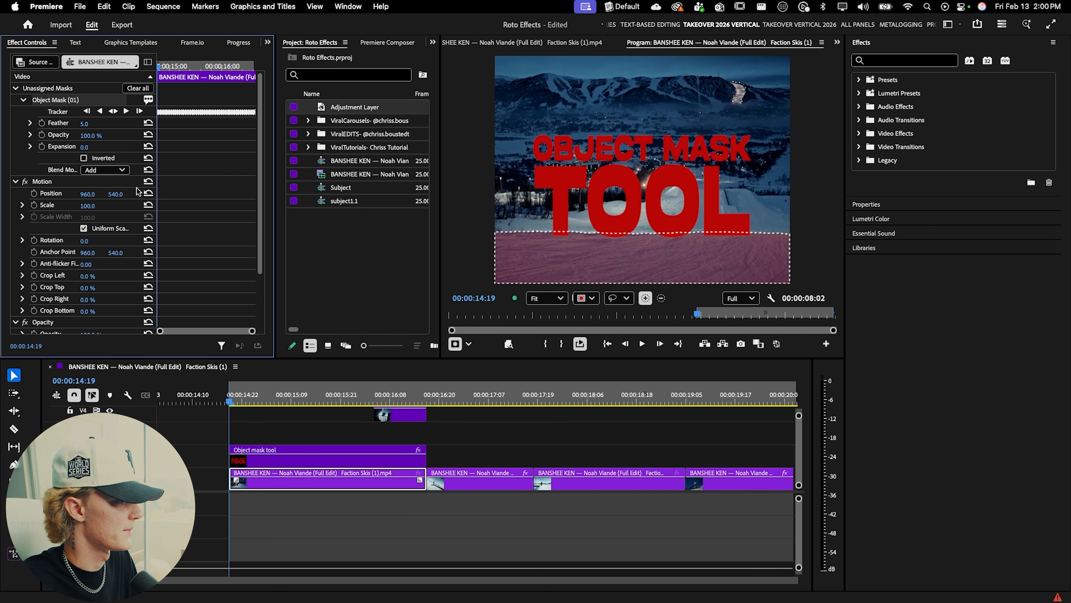
left_click(294, 433)
left_click_drag(232, 401, 270, 400)
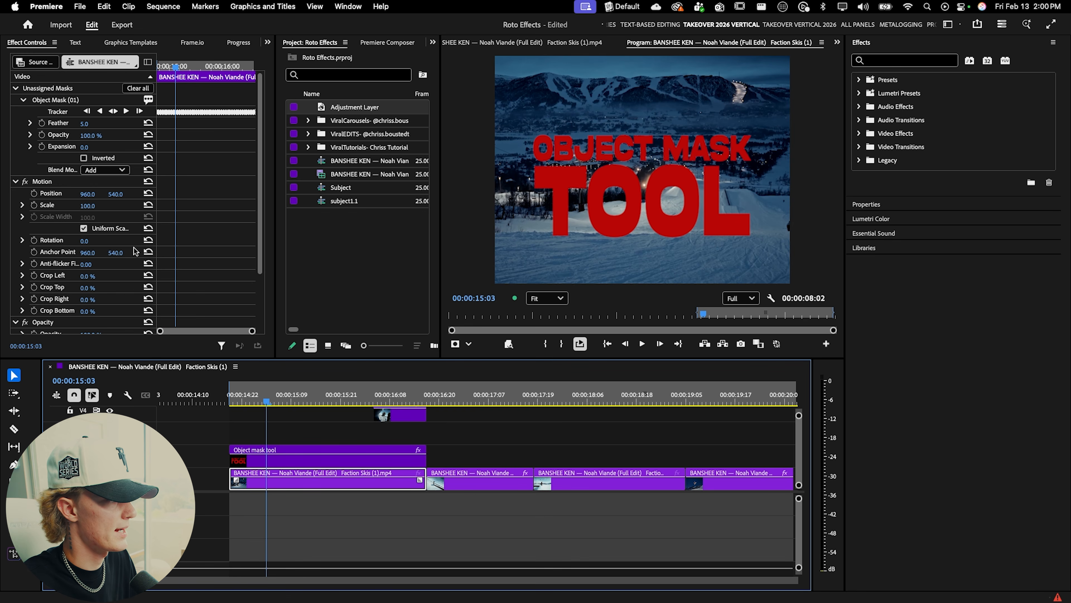
Step: Convert the object mask into an opacity mask and play back from the clip's start
right_click(63, 101)
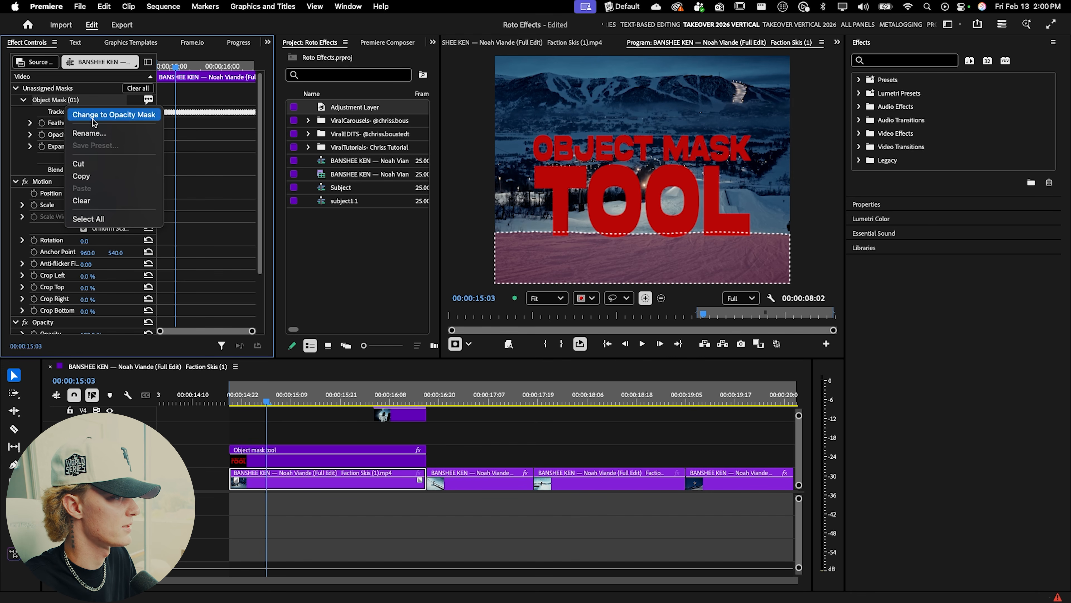
left_click(78, 115)
left_click(313, 439)
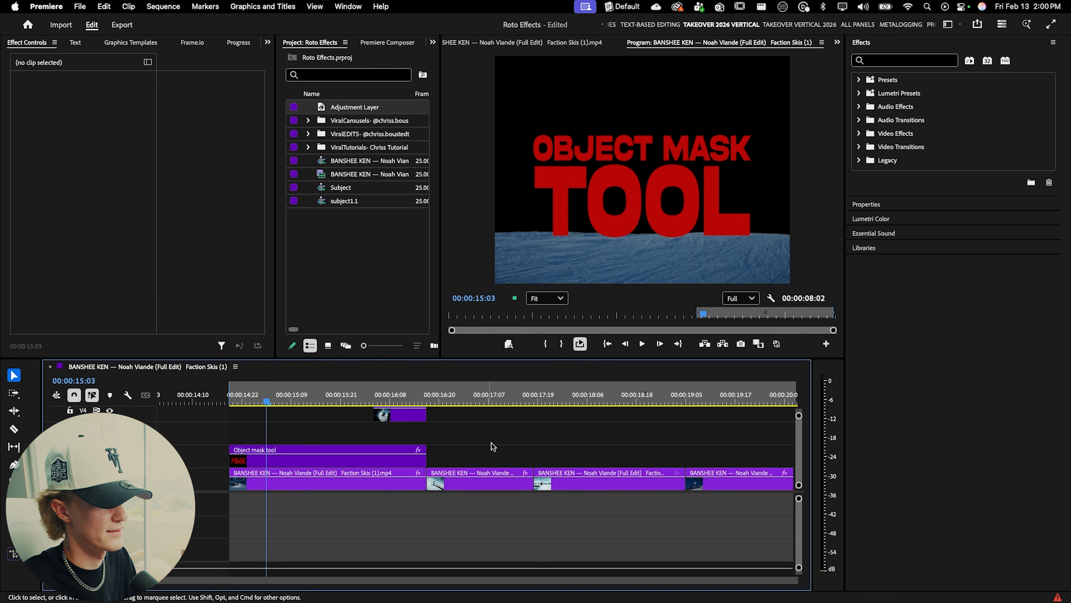
left_click_drag(266, 401, 234, 403)
key("space")
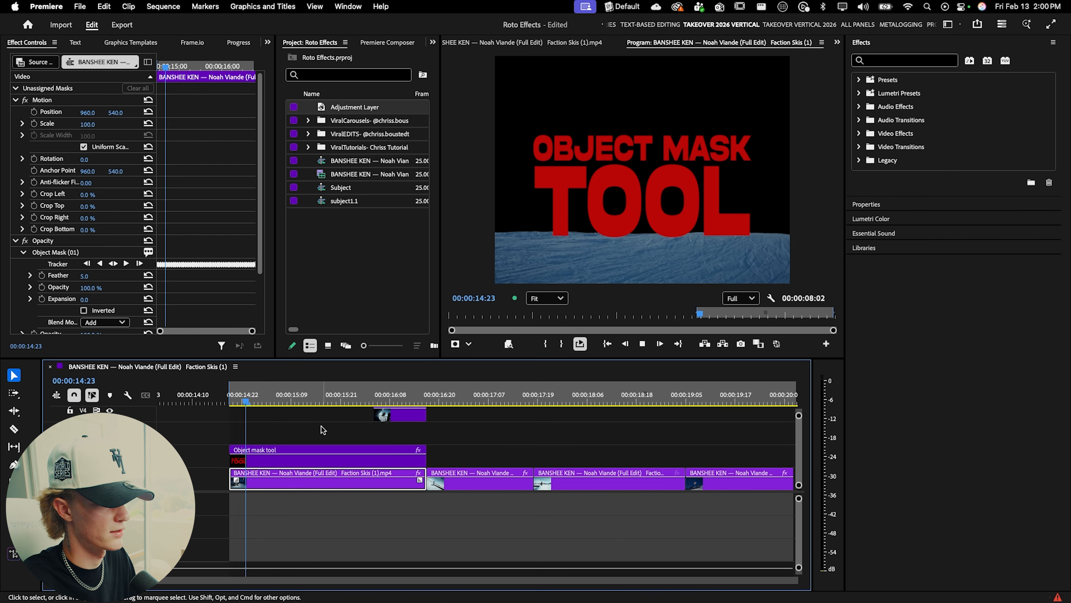
Step: Duplicate the first video clip onto the track above the title and delete the object mask from the original clip below
key("c")
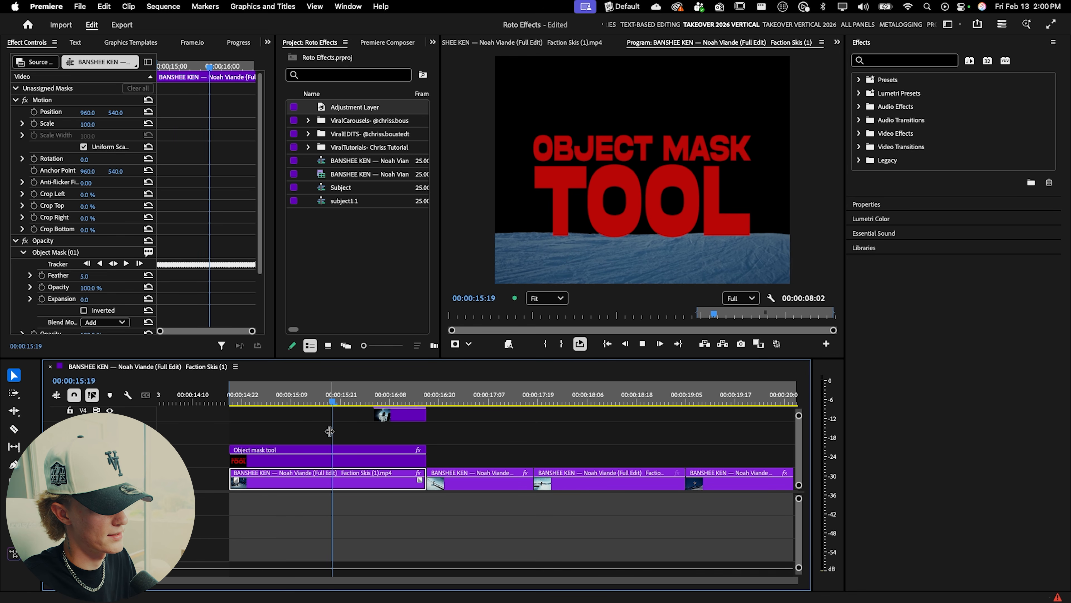
key("space")
key("v")
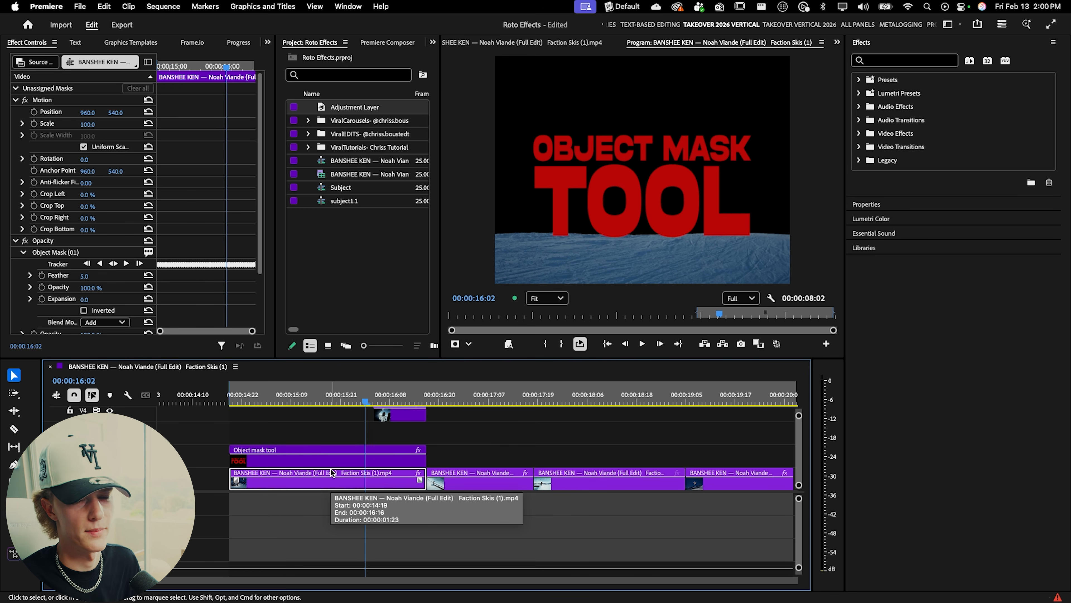
left_click_drag(321, 470, 322, 440)
left_click(75, 253)
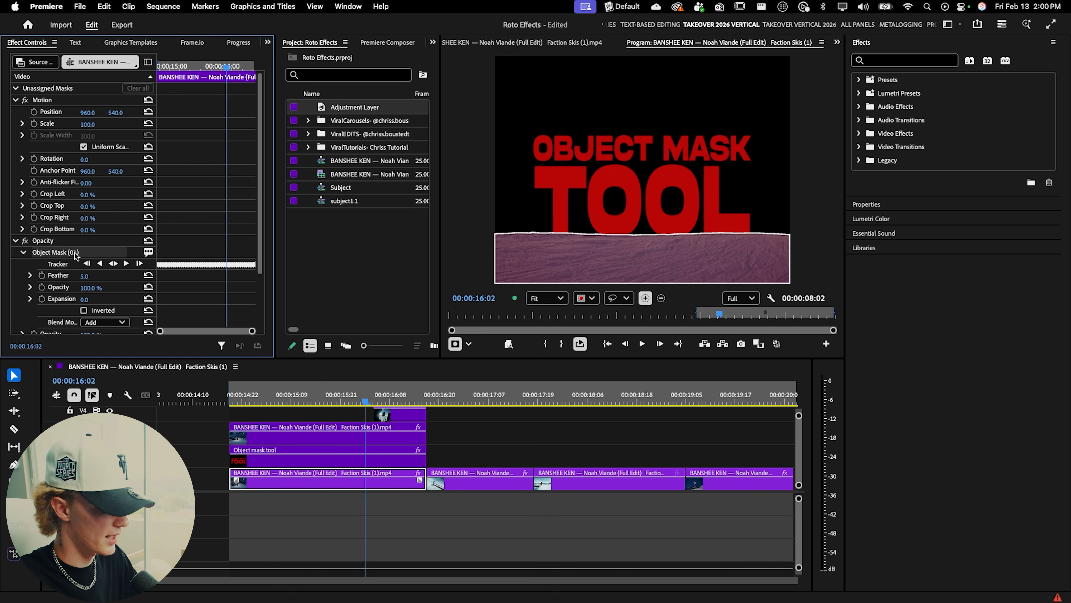
key("Delete")
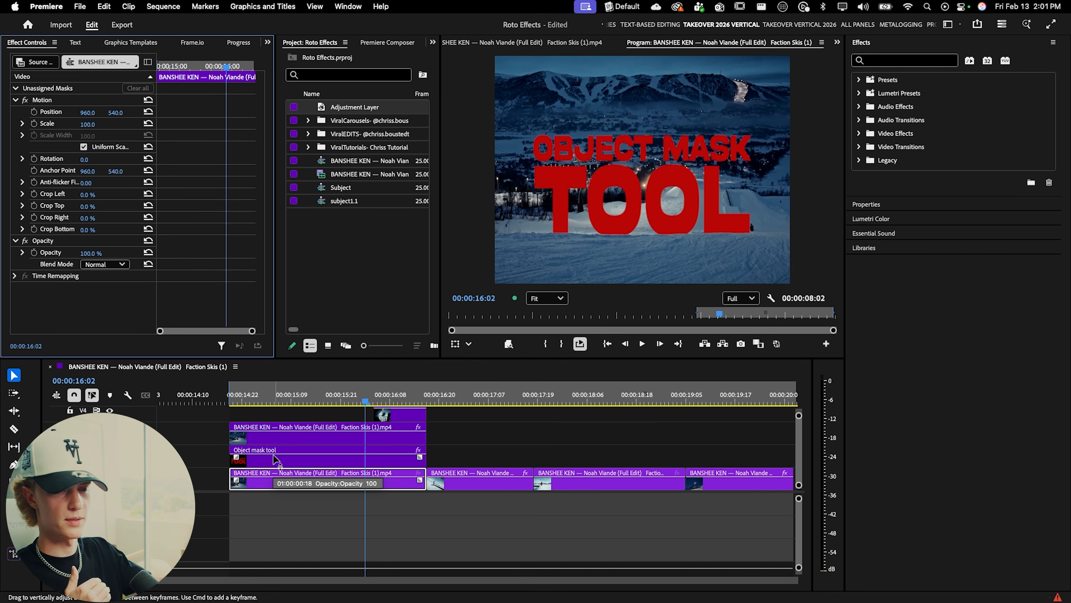
left_click_drag(273, 454, 164, 486)
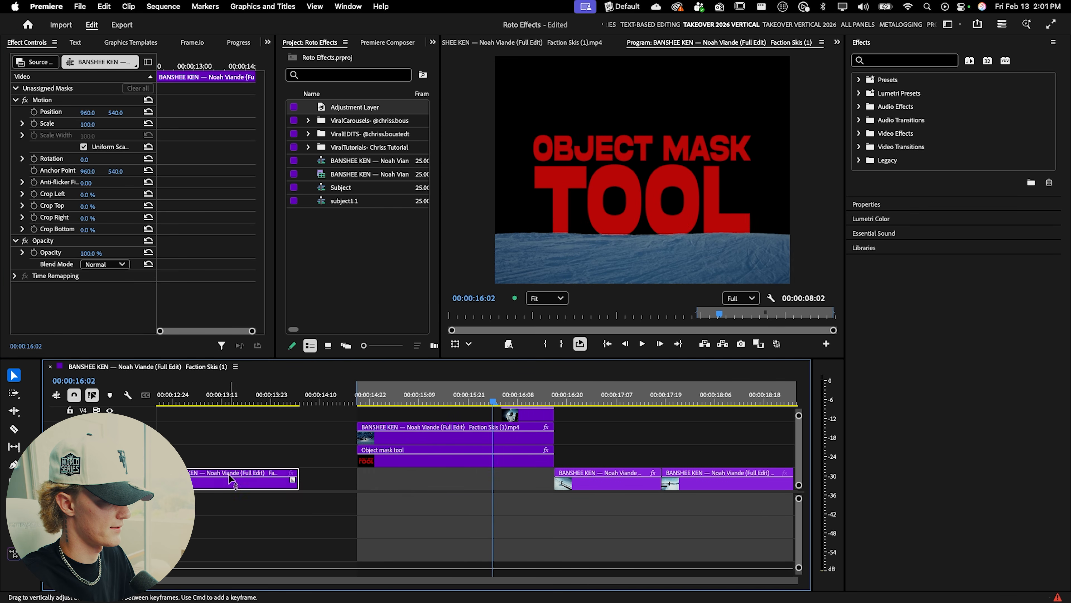
scroll(232, 481, "left", 3)
left_click_drag(262, 475, 260, 436)
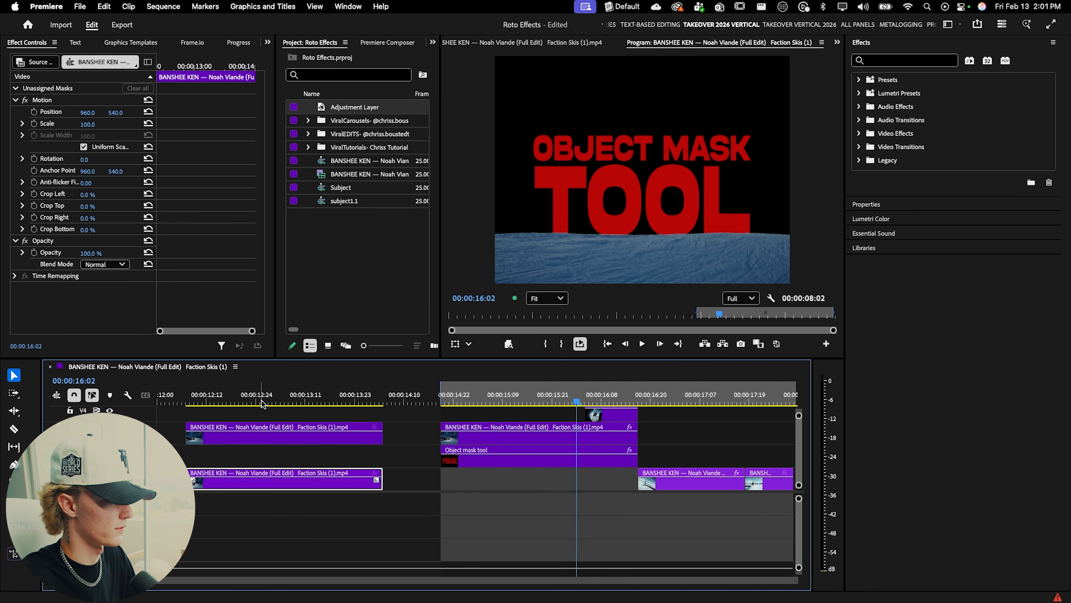
left_click(260, 403)
left_click(280, 439)
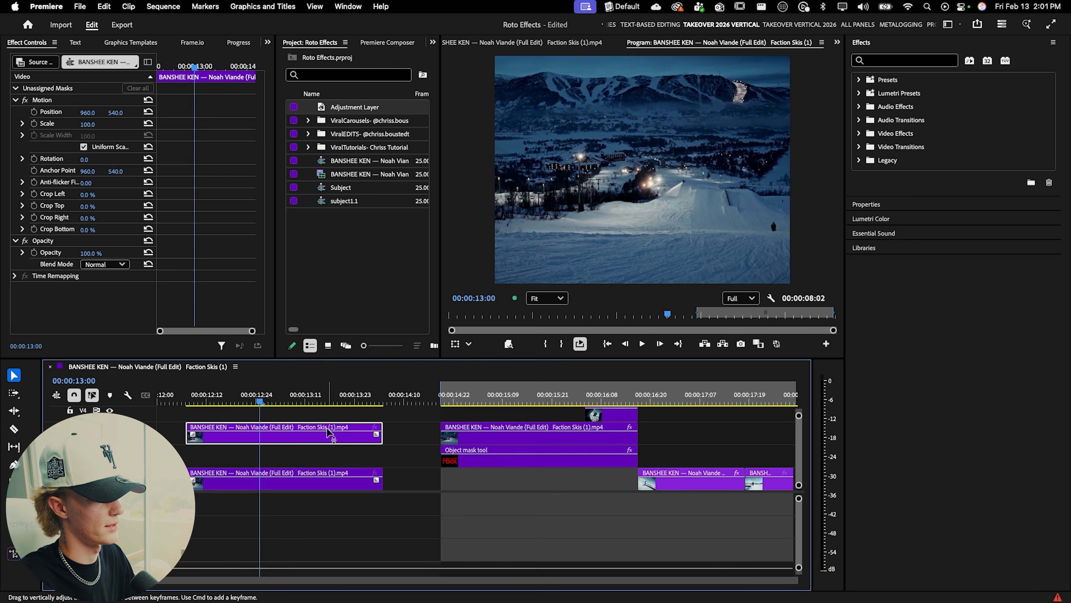
key("Delete")
left_click_drag(295, 479, 549, 479)
left_click_drag(441, 398, 516, 397)
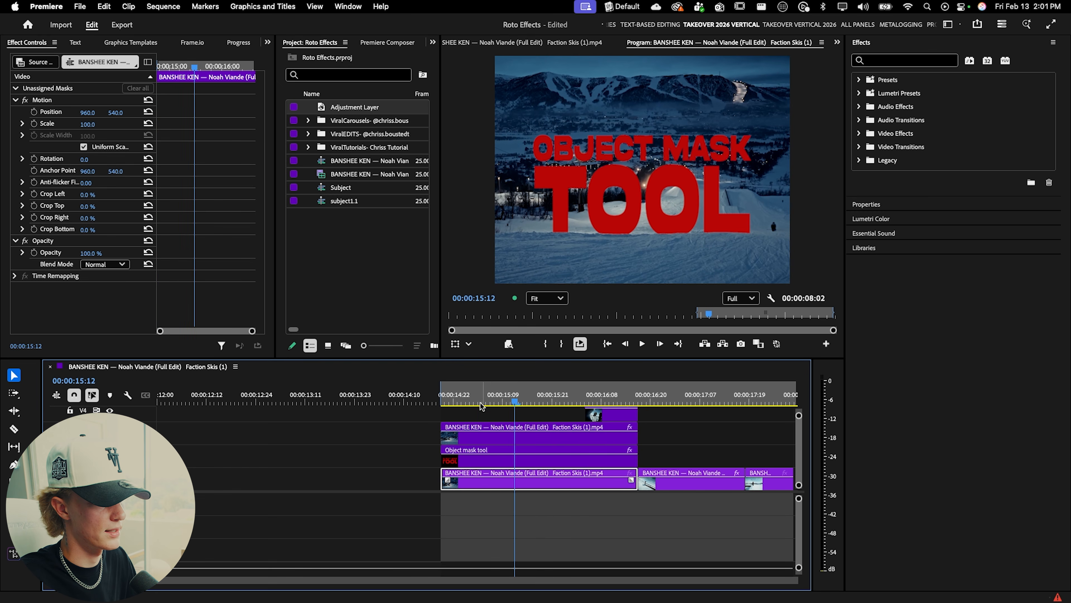
Step: Play back the title section from the start of the first clip
scroll(483, 406, "right", 2)
key("c")
key("v")
scroll(464, 472, "right", 5)
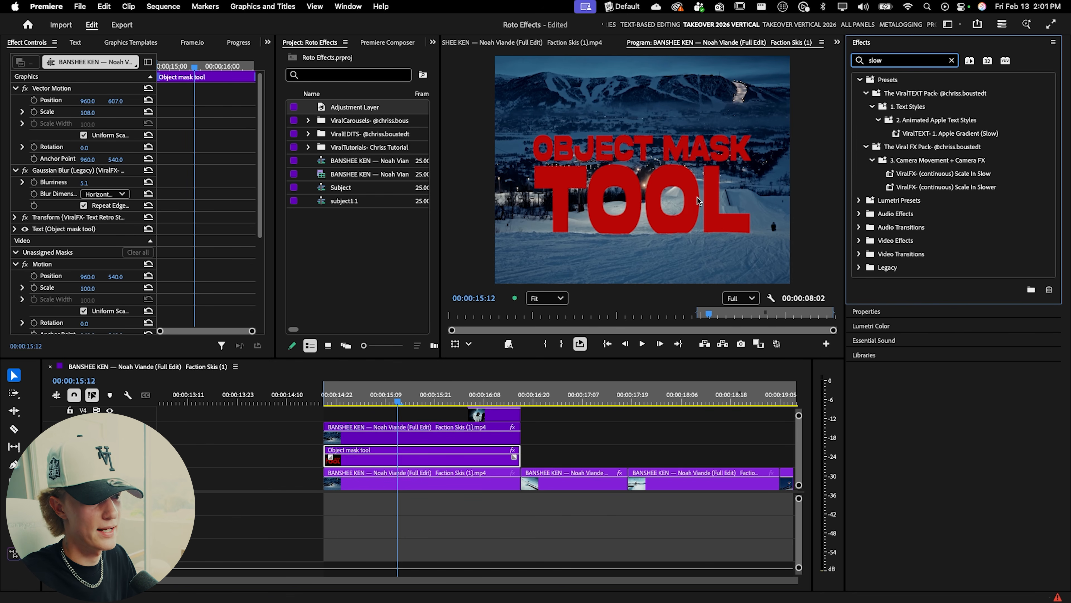
left_click(323, 396)
key("space")
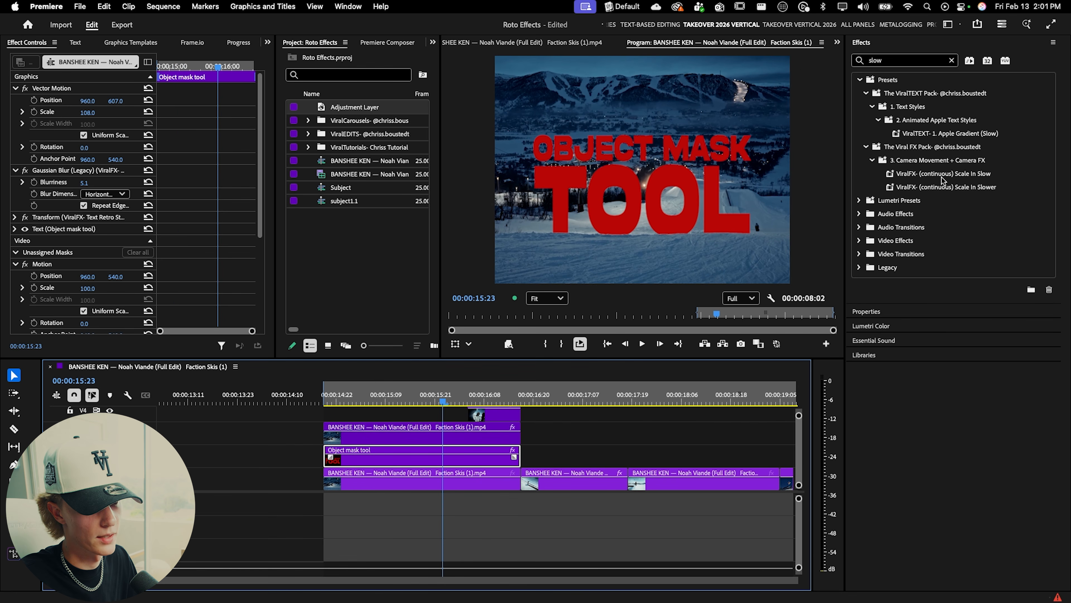
Step: Try applying the ViralFX- (continuous) Scale In Slow preset, play it back, and undo it
left_click_drag(951, 177, 379, 427)
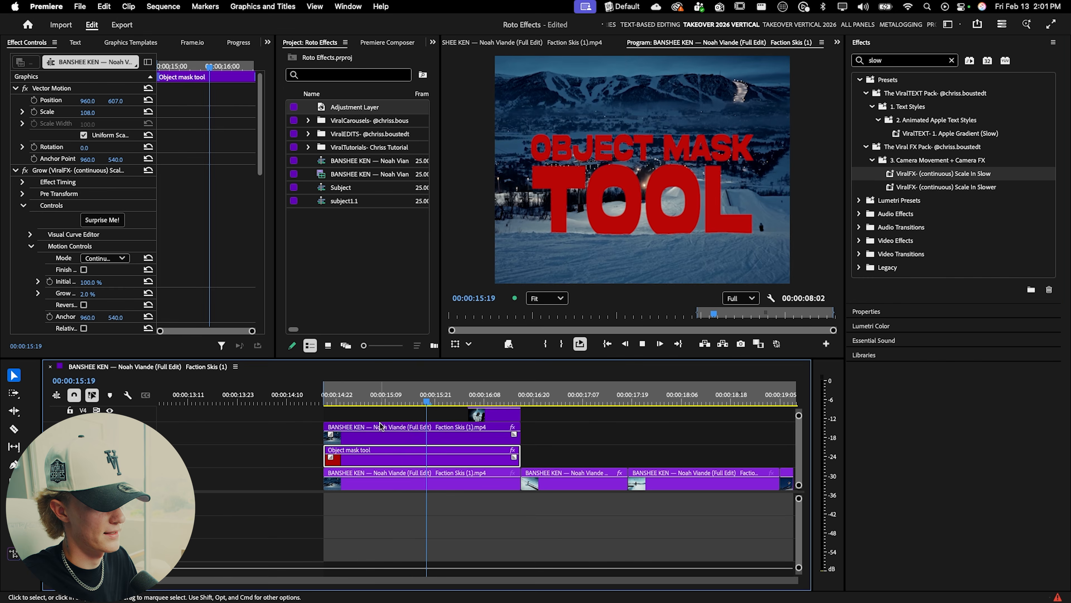
key("space")
key("space")
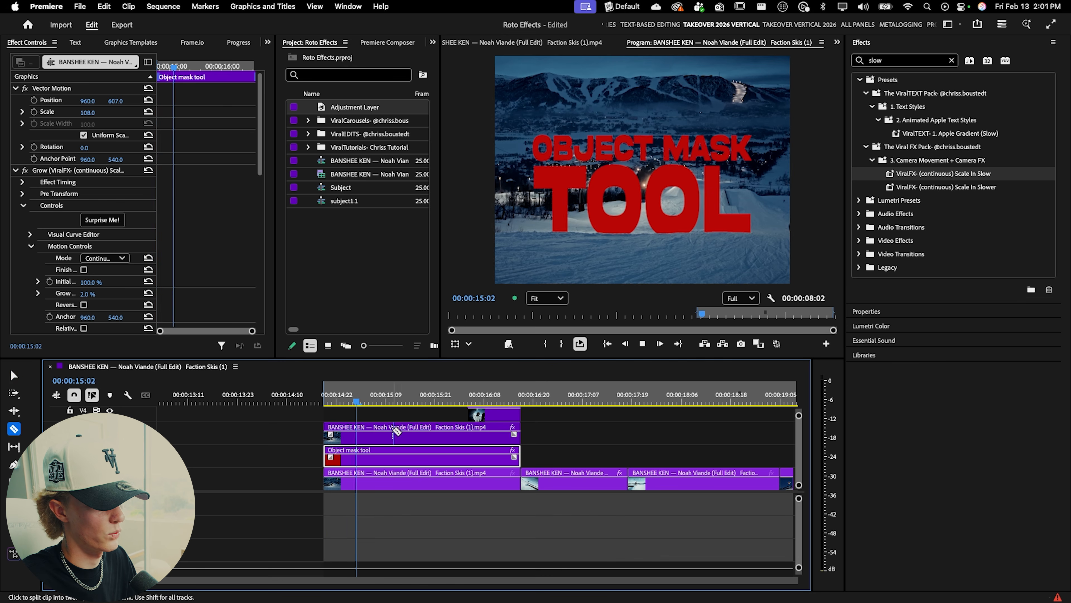
key("space")
left_click(360, 401)
key("space")
key("space")
key("super+z")
left_click_drag(360, 400, 327, 401)
key("space")
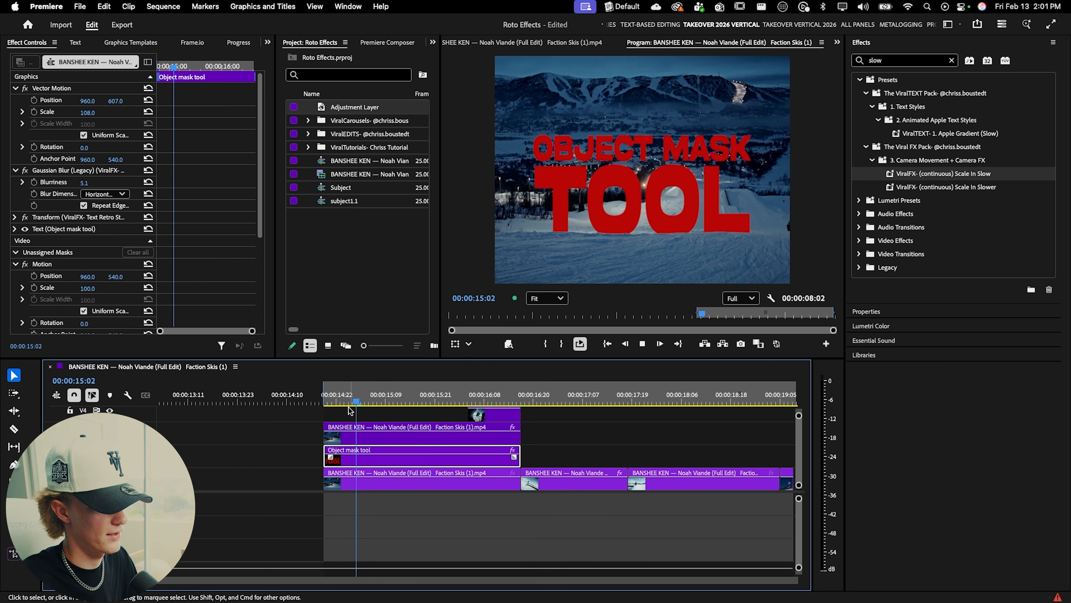
Step: Apply the ViralFX- (continuous) Scale In Slow preset to the Object mask tool title clip and play it
left_click_drag(930, 178, 422, 456)
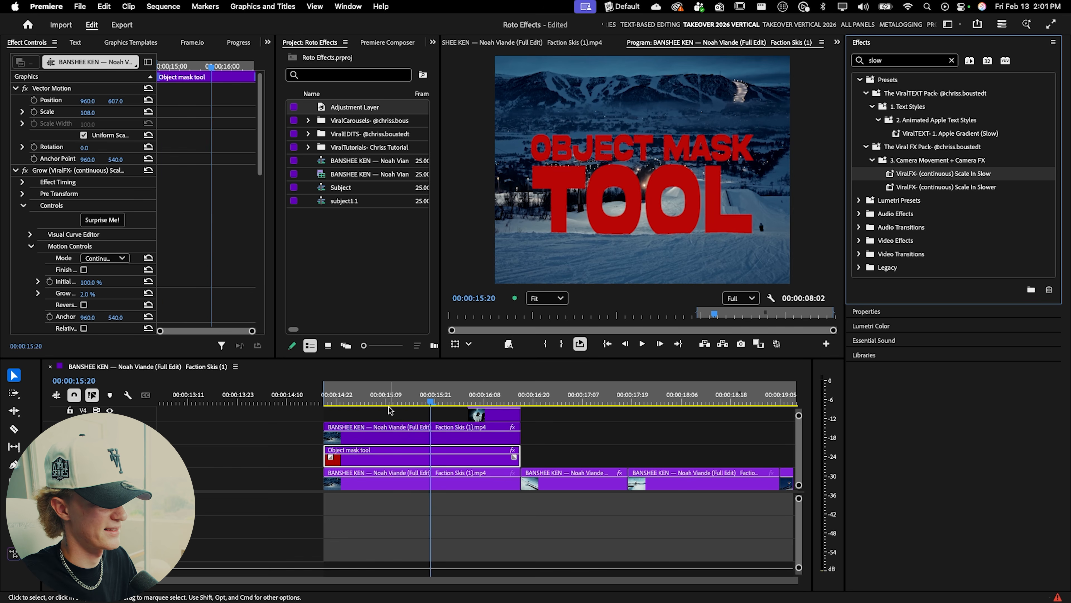
key("space")
key("space")
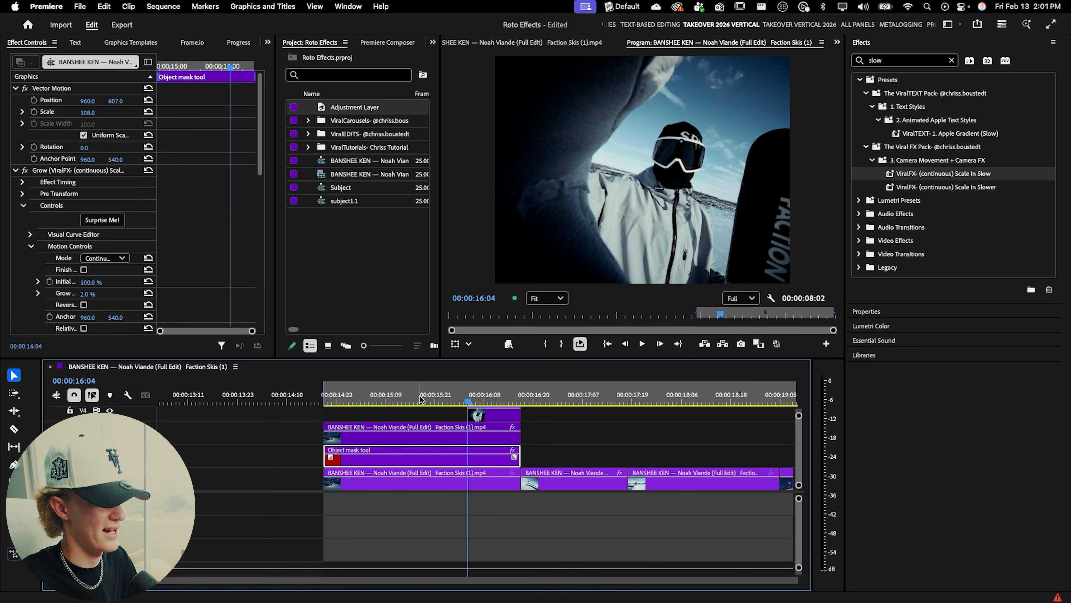
Step: Set the title's vertical position to 620 and play back from the clip's start
left_click(389, 400)
mouse_move(114, 101)
left_mouse_down()
mouse_move(86, 114)
mouse_move(111, 101)
left_mouse_up()
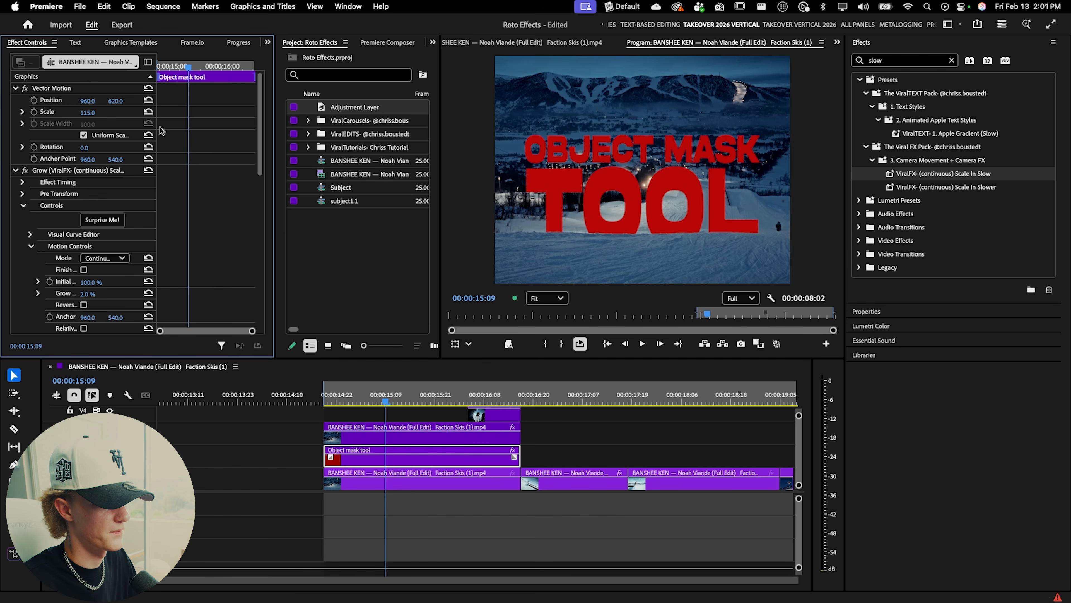
left_click(326, 401)
key("space")
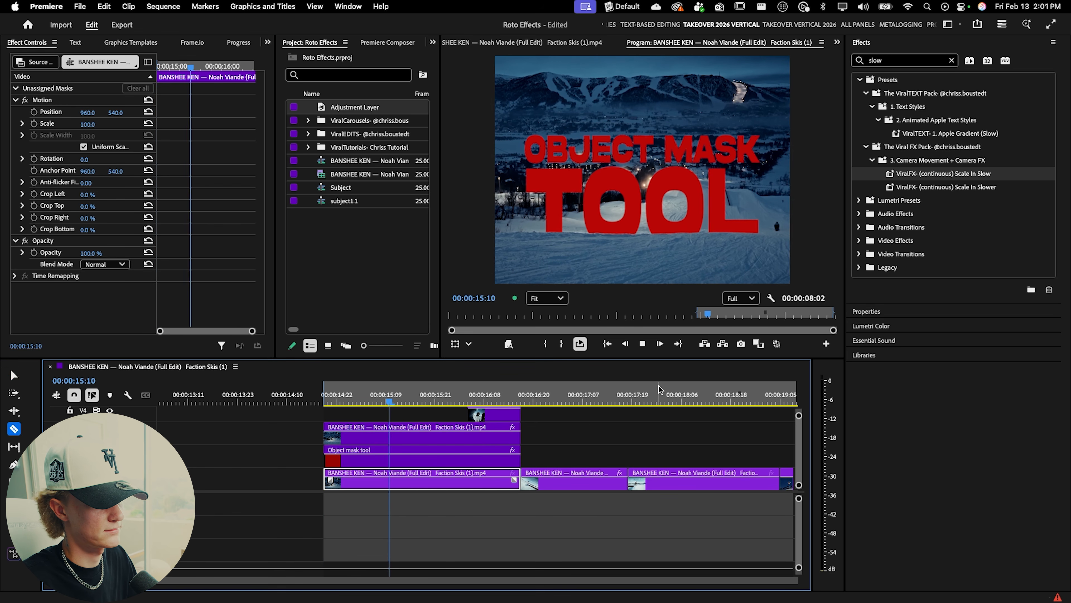
Step: Review the earlier masked-title effect at the start of the sequence
left_click(565, 442)
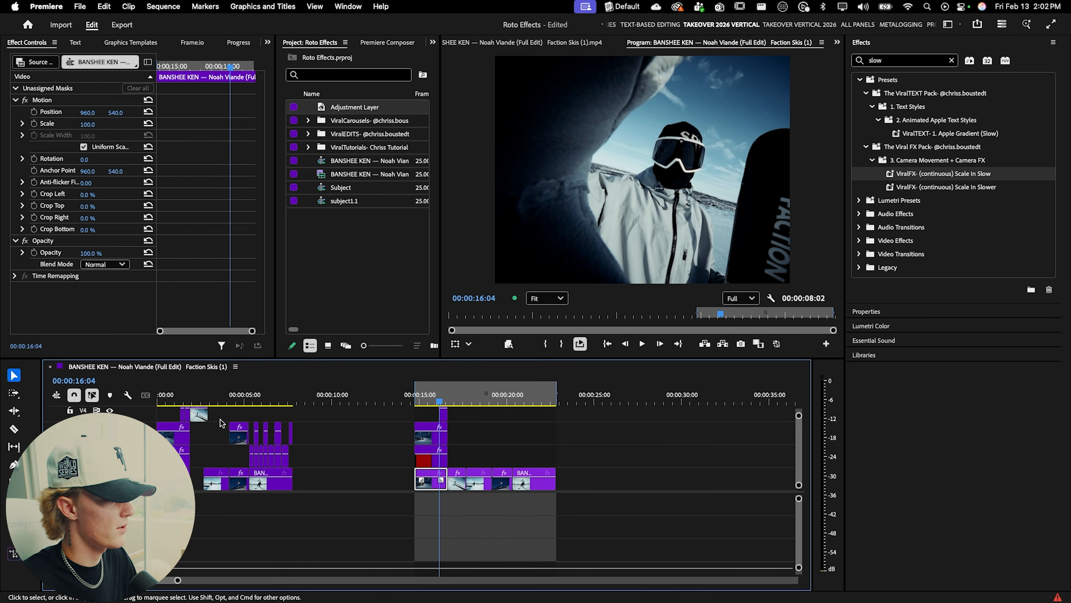
scroll(250, 403, "down", 3)
mouse_move(250, 403)
left_mouse_down()
mouse_move(238, 403)
mouse_move(289, 401)
mouse_move(228, 401)
mouse_move(257, 403)
left_mouse_up()
scroll(242, 423, "up", 5)
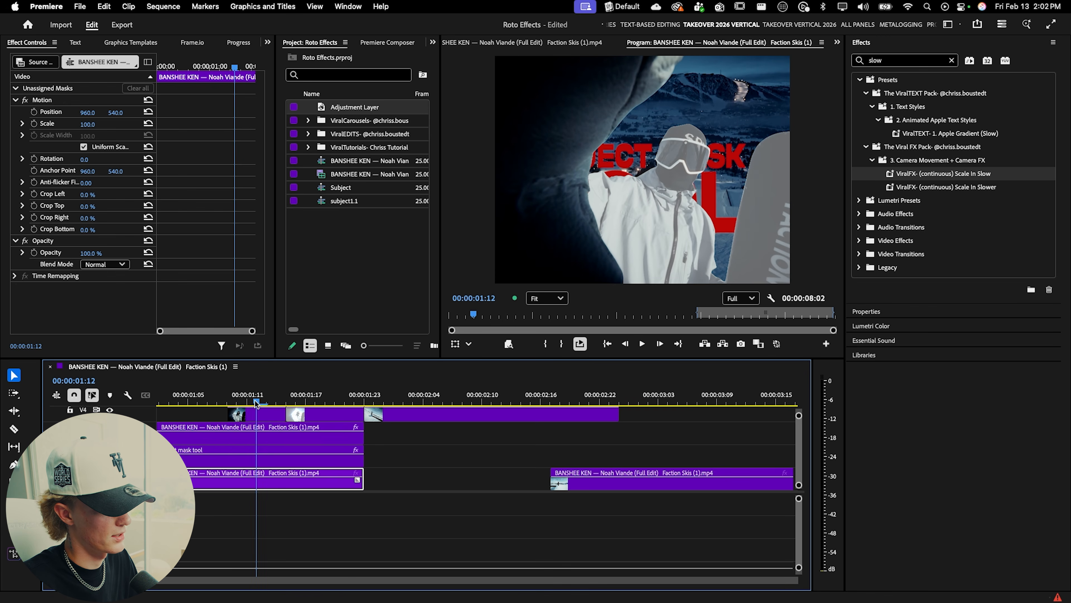
scroll(271, 430, "up", 1)
scroll(271, 434, "up", 3)
left_click(267, 400)
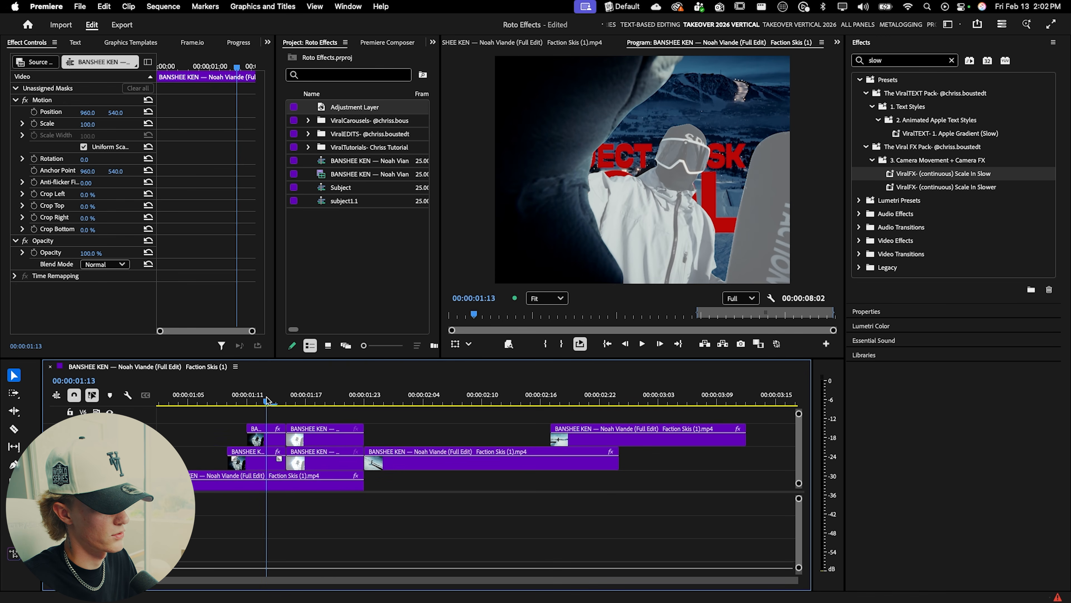
left_click_drag(267, 400, 295, 400)
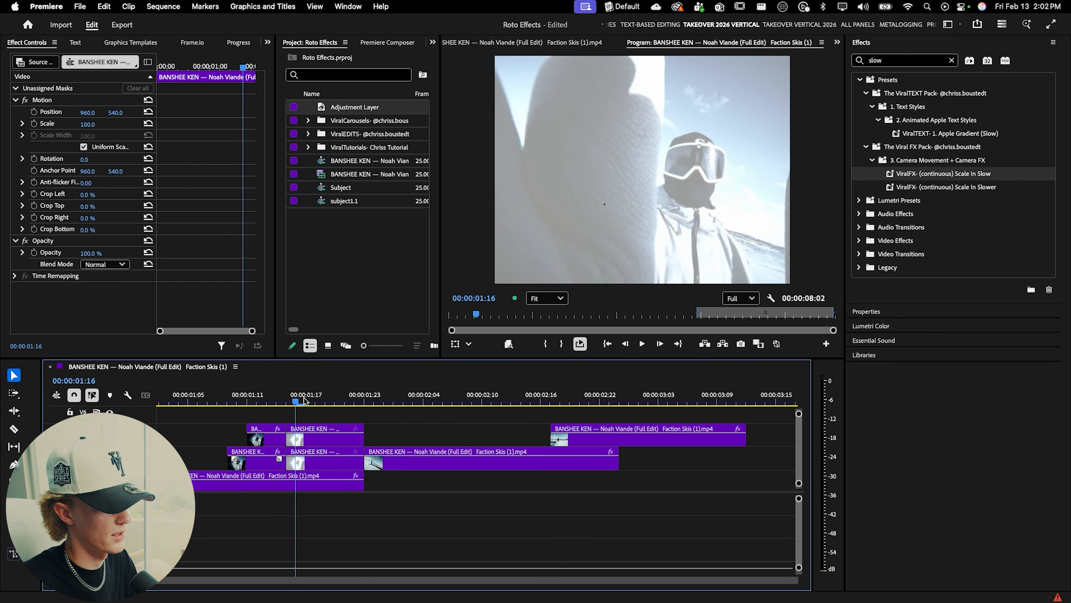
scroll(310, 441, "down", 5)
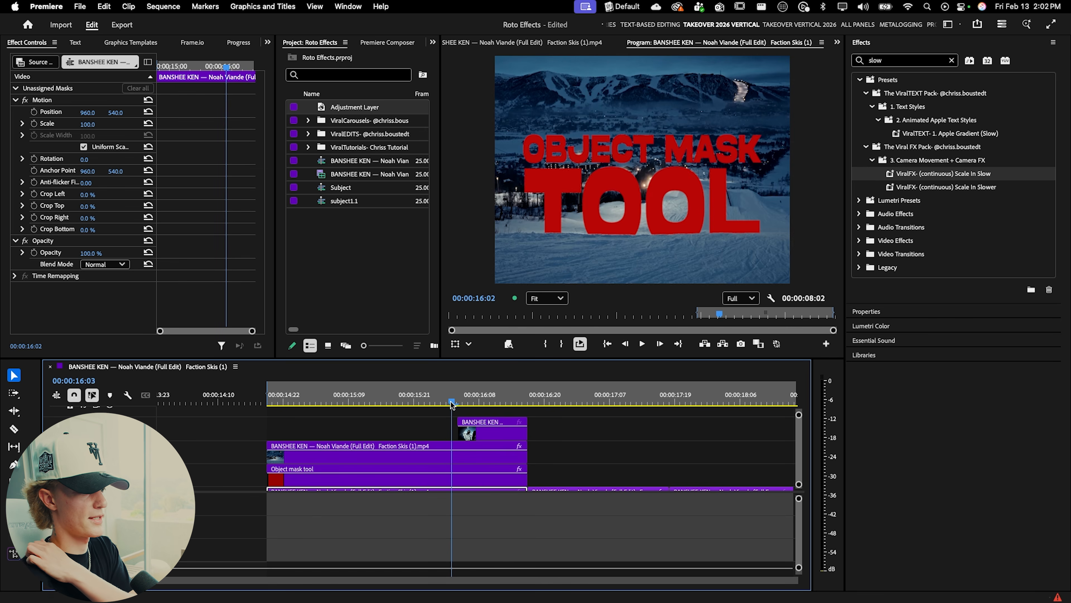
left_click_drag(451, 402, 486, 402)
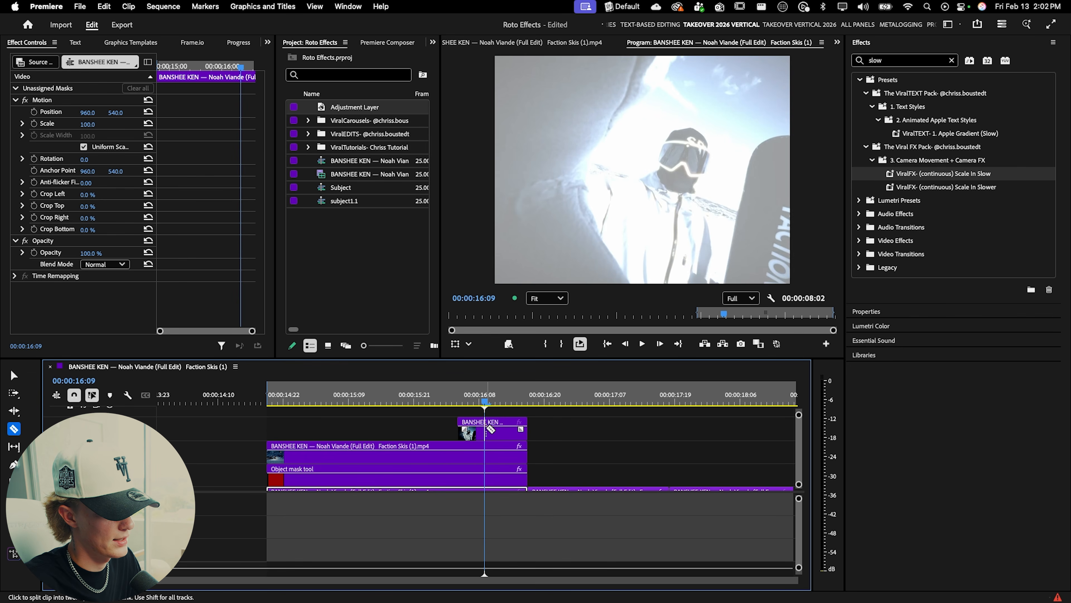
Step: Split the snowboarder clip above the title at the playhead and reposition its pieces on the tracks
key("=")
key("c")
left_click(496, 422)
key("v")
left_click(495, 402)
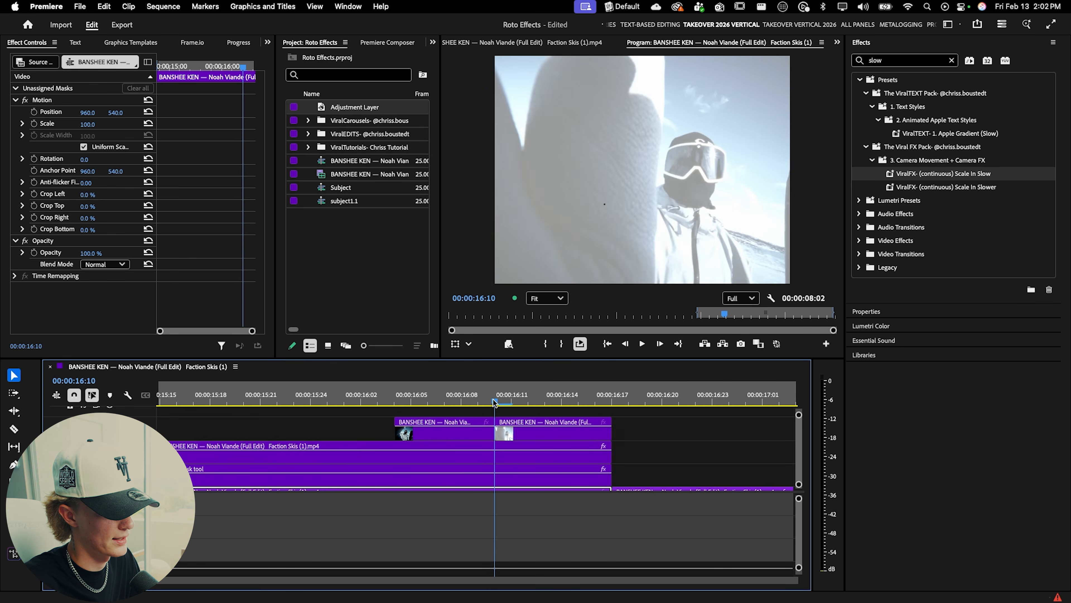
key("v")
left_click(535, 429)
left_click_drag(535, 430, 451, 405)
scroll(540, 445, "down", 2)
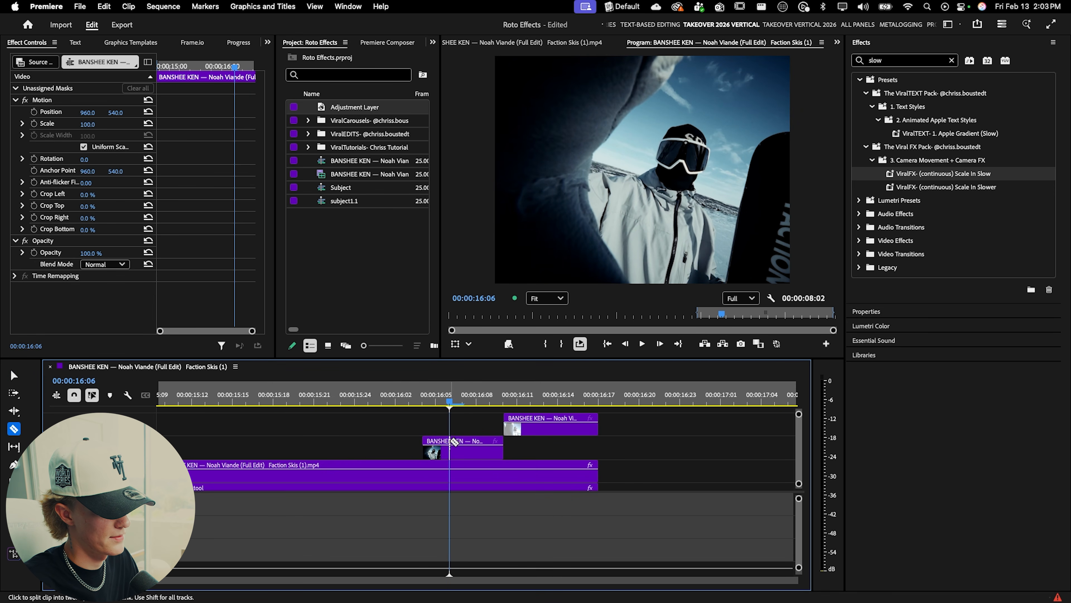
Step: Split the snowboarder segment again further along and select its first piece
key("v")
left_click(475, 404)
key("c")
left_click(478, 446)
key("v")
left_click(466, 424)
mouse_move(458, 403)
left_mouse_down()
mouse_move(429, 401)
mouse_move(470, 404)
left_mouse_up()
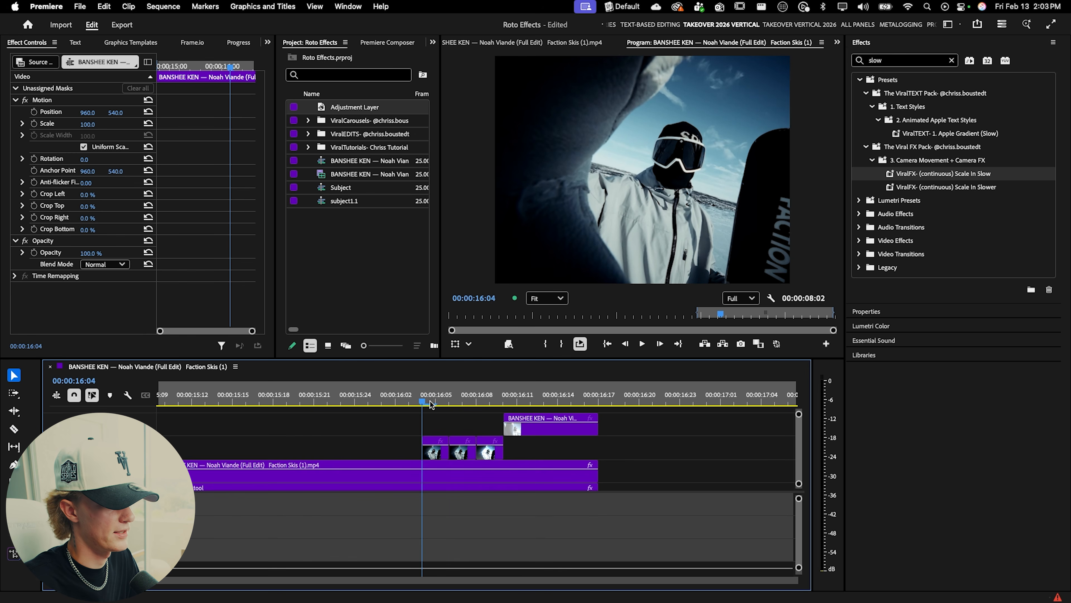
left_click(436, 403)
left_click(439, 451)
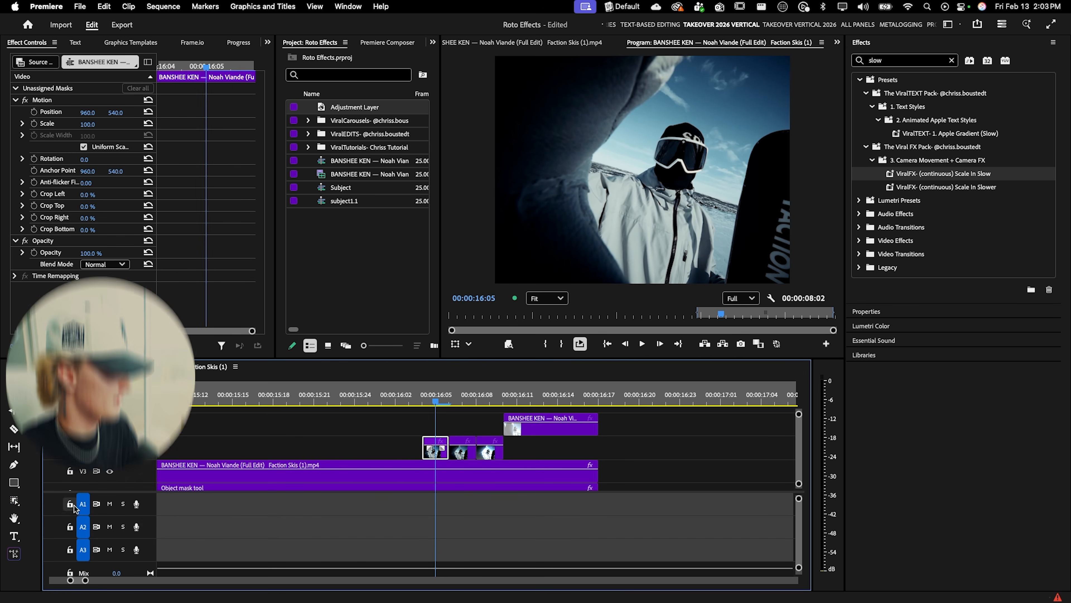
Step: Mask the arm in the left foreground of the snowboarder segment with the Object Mask tool
left_click(14, 501)
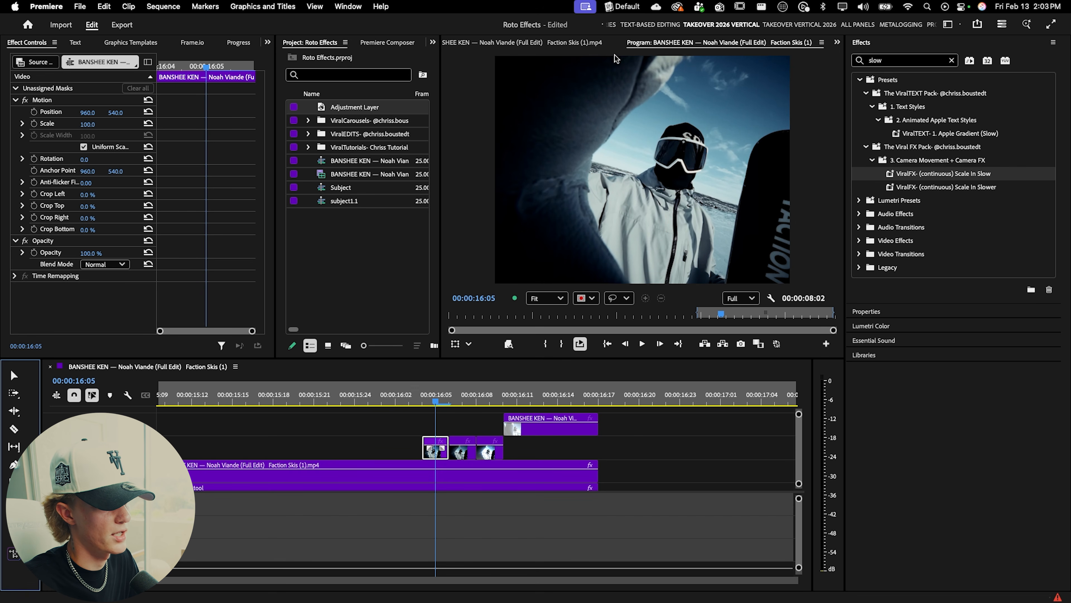
left_click(670, 82)
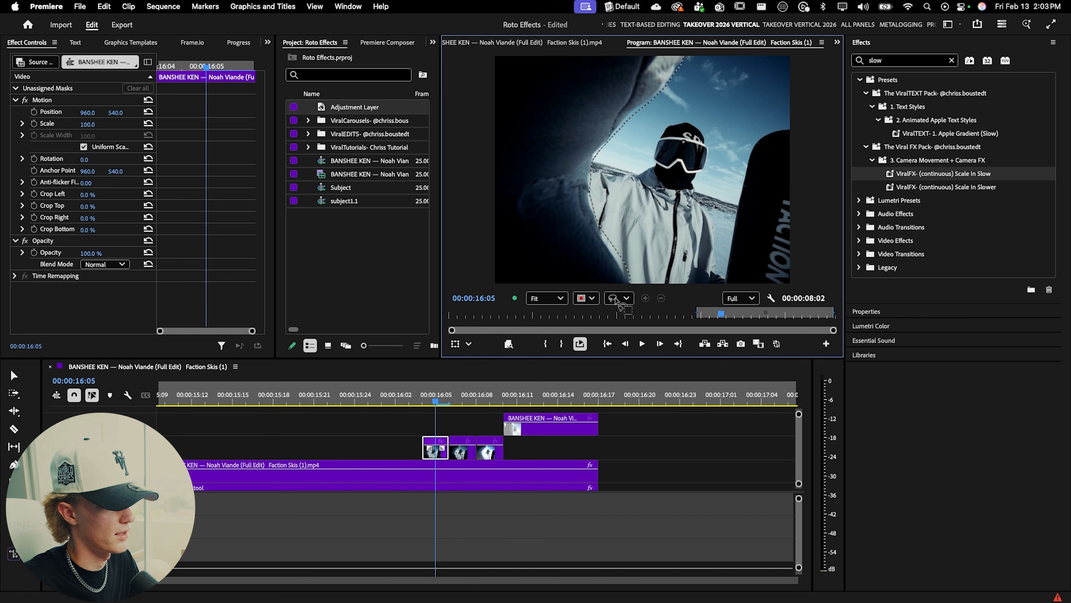
left_click_drag(461, 76, 656, 55)
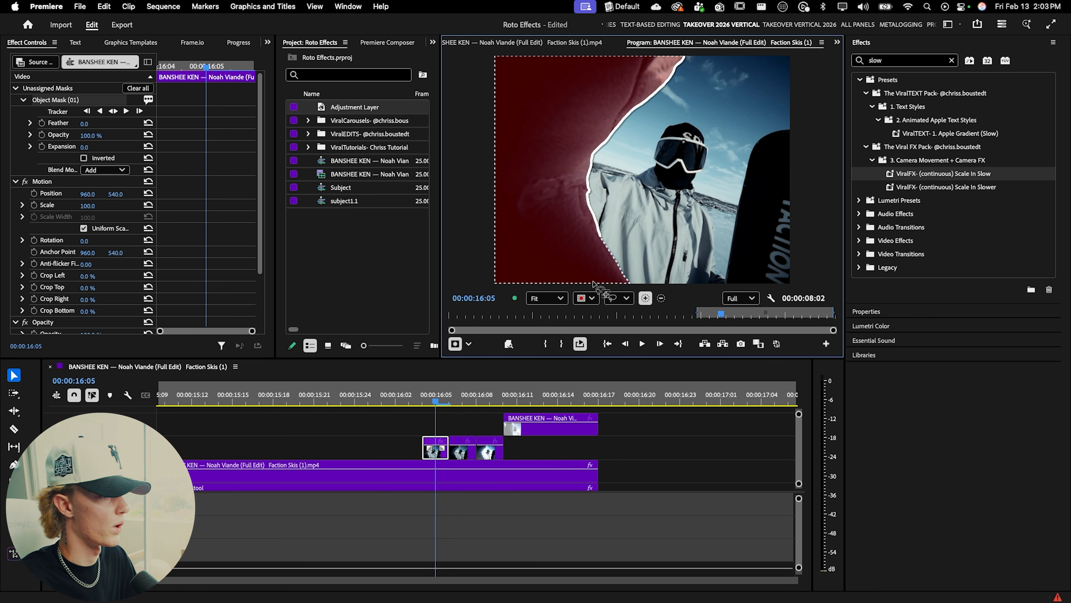
Step: Track the object mask forward and backward through the snowboarder segment
key("Left")
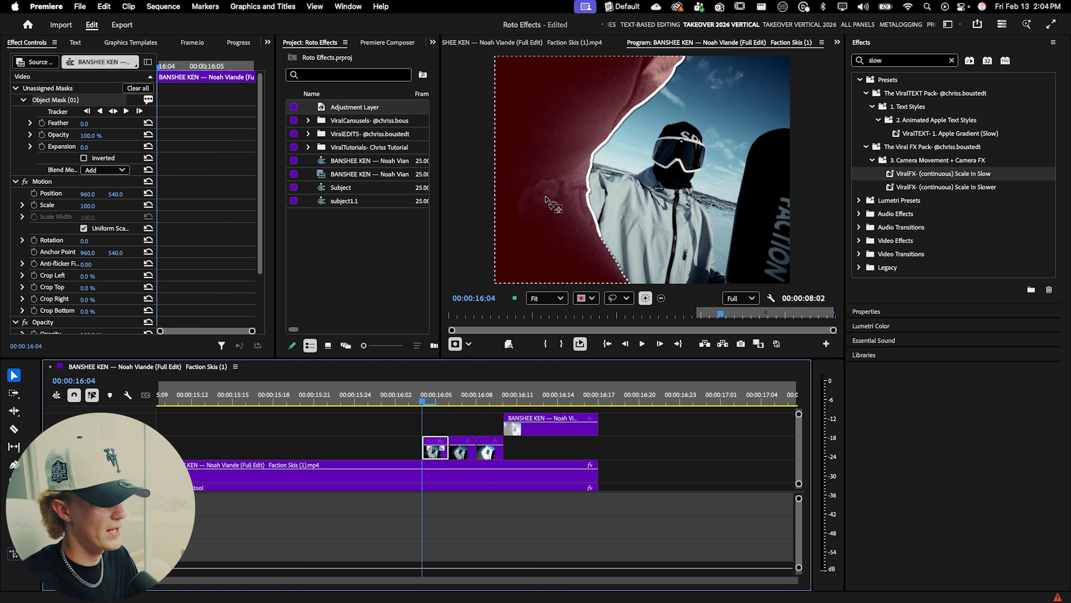
left_click(114, 111)
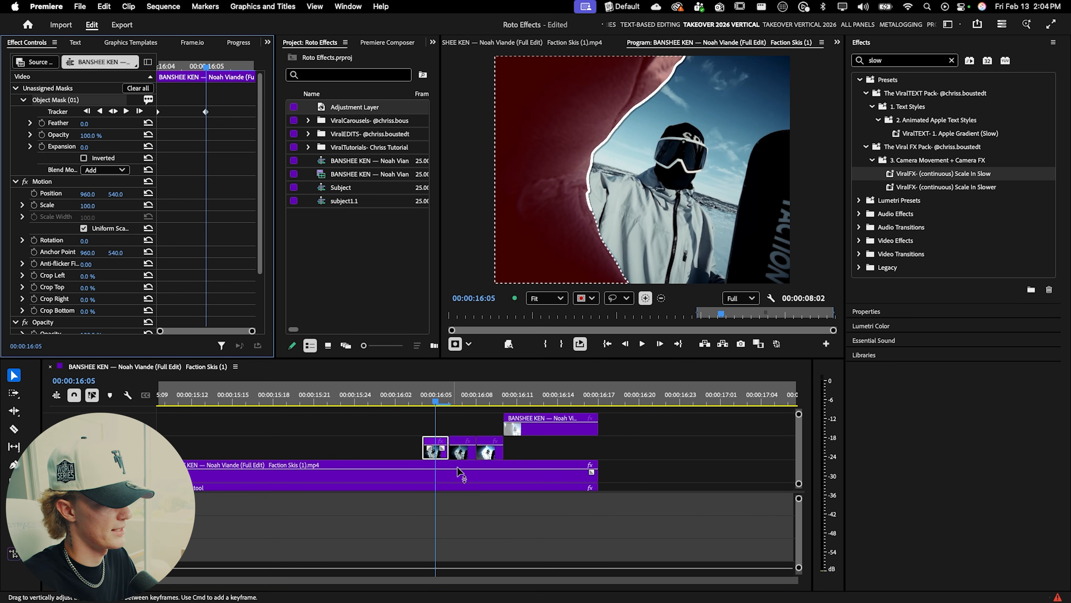
left_click_drag(461, 439, 475, 454)
mouse_move(447, 398)
left_mouse_down()
mouse_move(460, 398)
mouse_move(435, 401)
left_mouse_up()
left_click(445, 440)
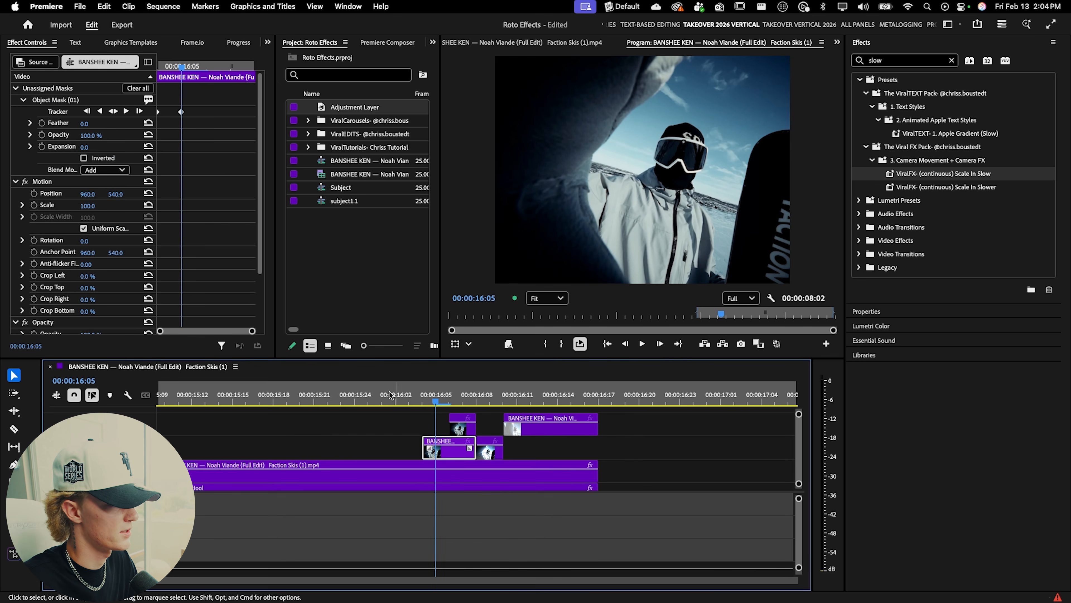
left_click(111, 112)
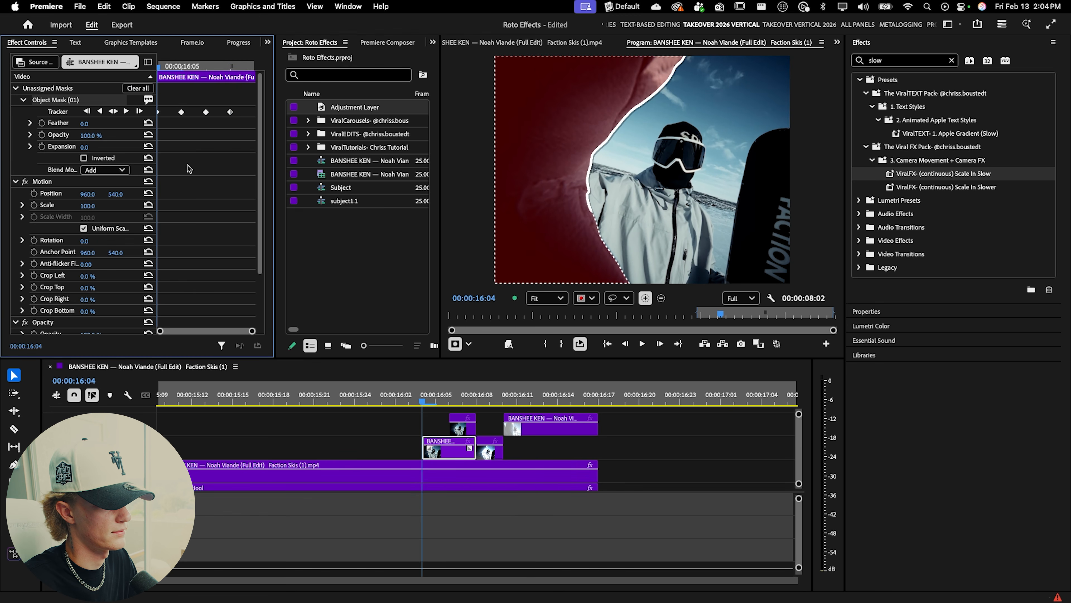
Step: Convert the snowboarder segment's object mask into an opacity mask and scrub through the shot
right_click(72, 101)
left_click(83, 110)
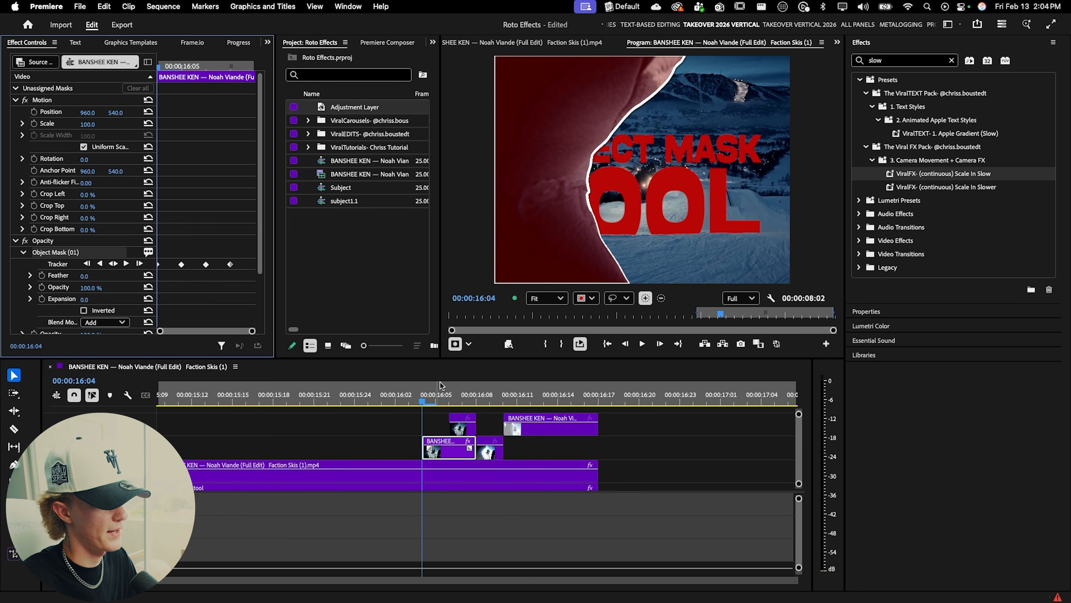
left_click_drag(427, 401, 449, 400)
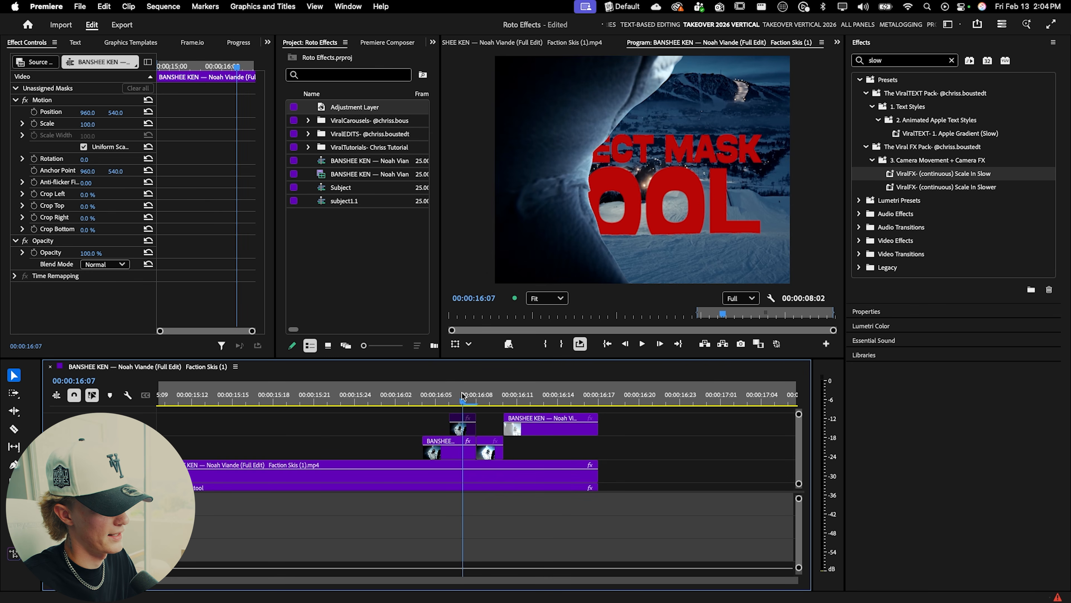
Step: Toggle the enabled state of the short clip segment on the top track
left_click(462, 428)
key("shift+super+e")
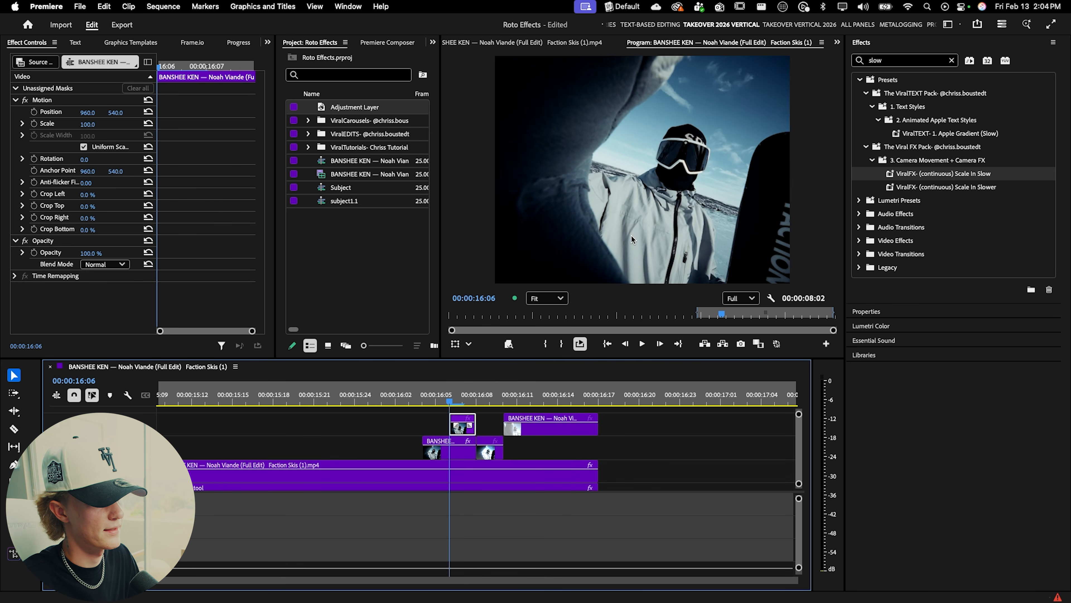
Step: Use the Object Mask tool to select the snowboarder and his snowboard in the top-track clip
left_click(13, 499)
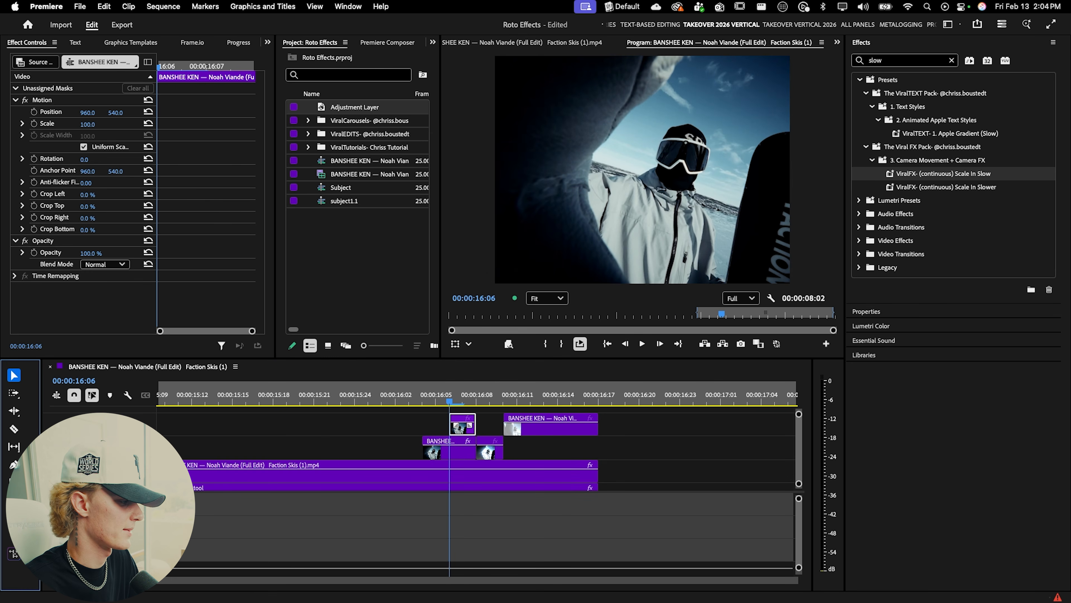
left_click(595, 249)
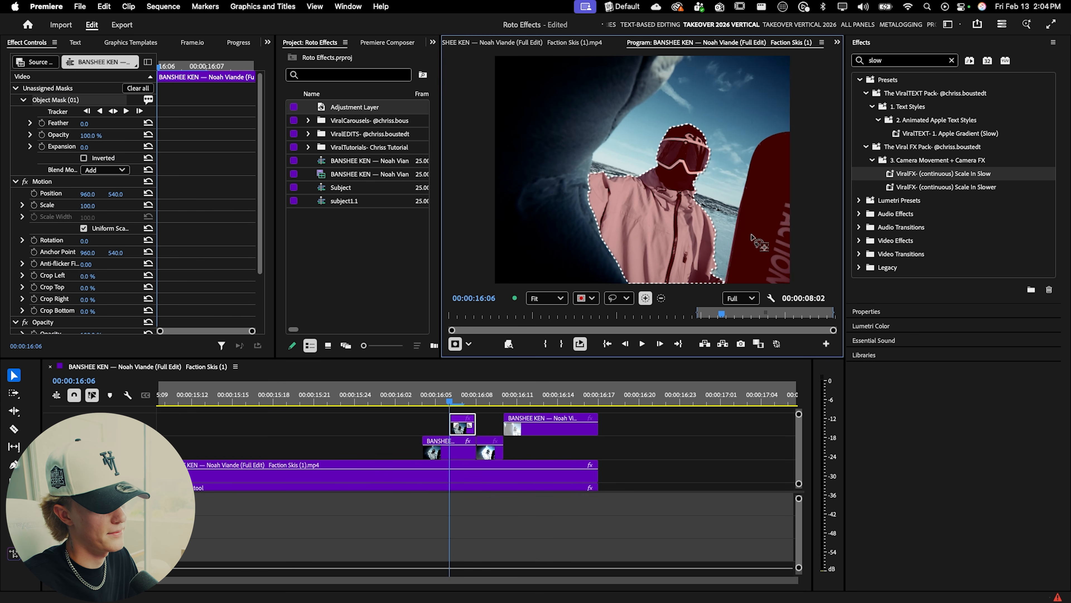
left_click(754, 225)
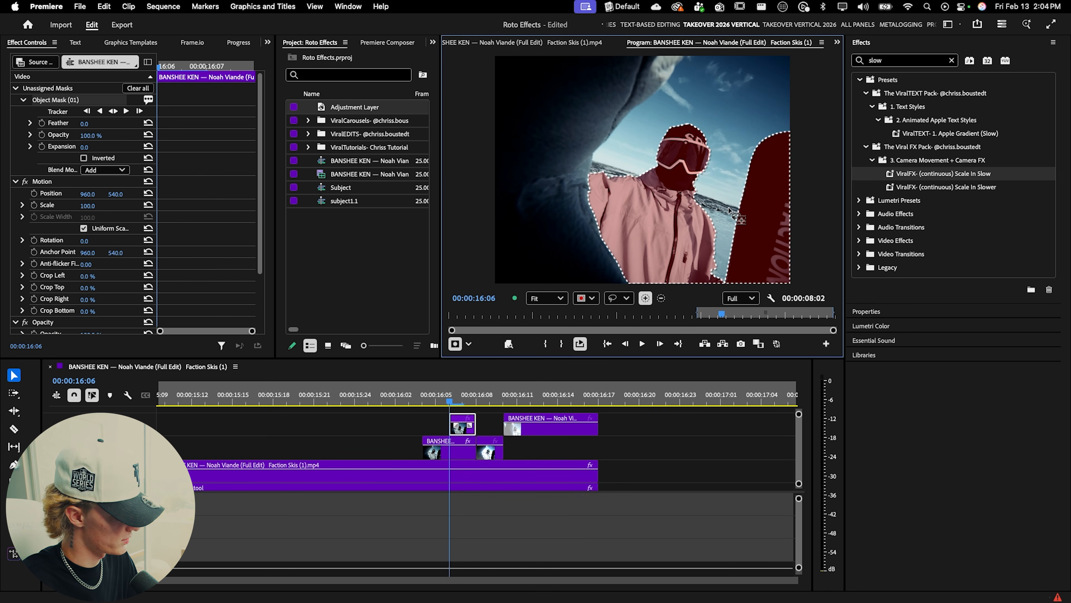
left_click(761, 225)
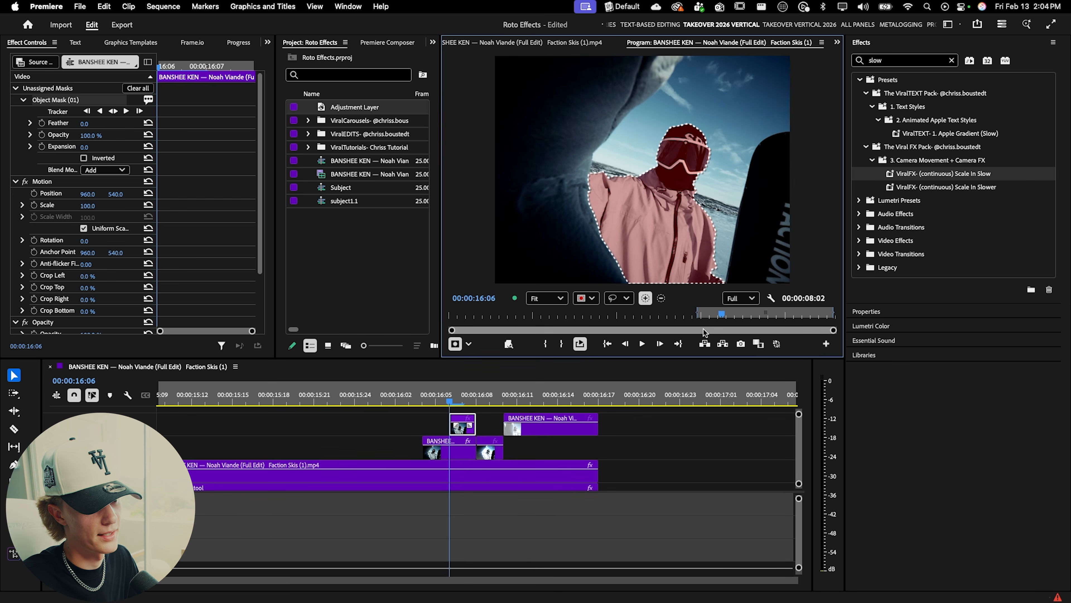
left_click(755, 239)
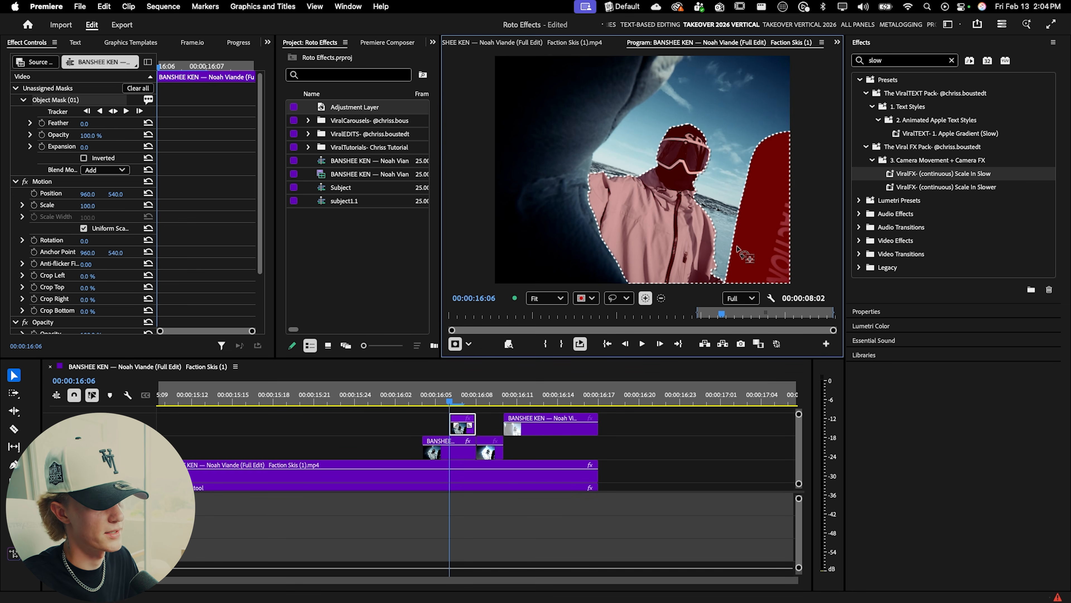
Step: Track the new object mask forward and then backward through the clip
left_click(113, 111)
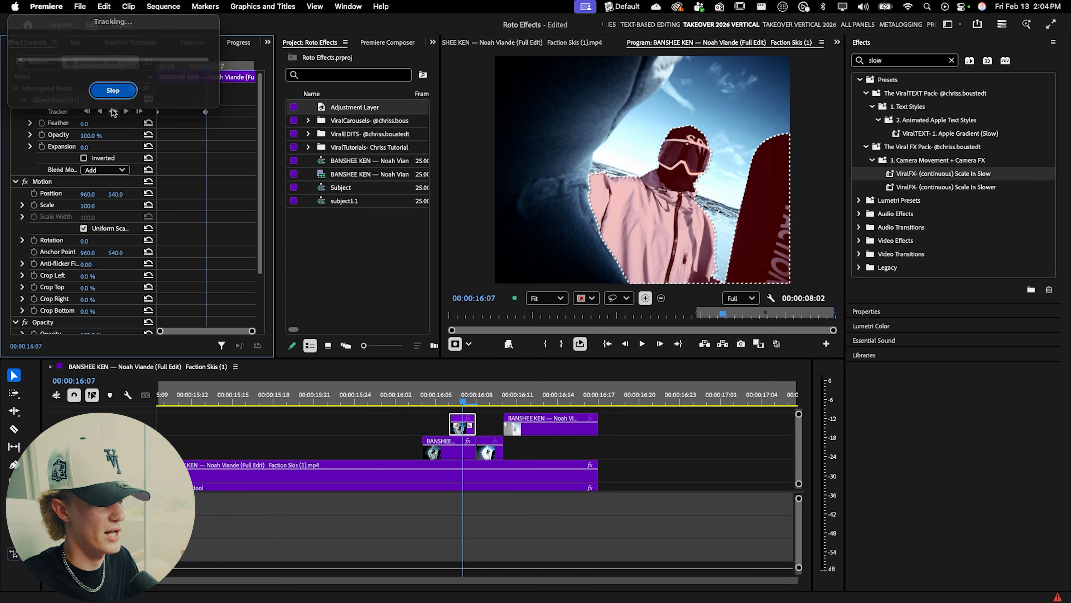
mouse_move(466, 401)
left_mouse_down()
mouse_move(546, 398)
mouse_move(383, 397)
mouse_move(462, 395)
mouse_move(425, 388)
mouse_move(451, 390)
left_mouse_up()
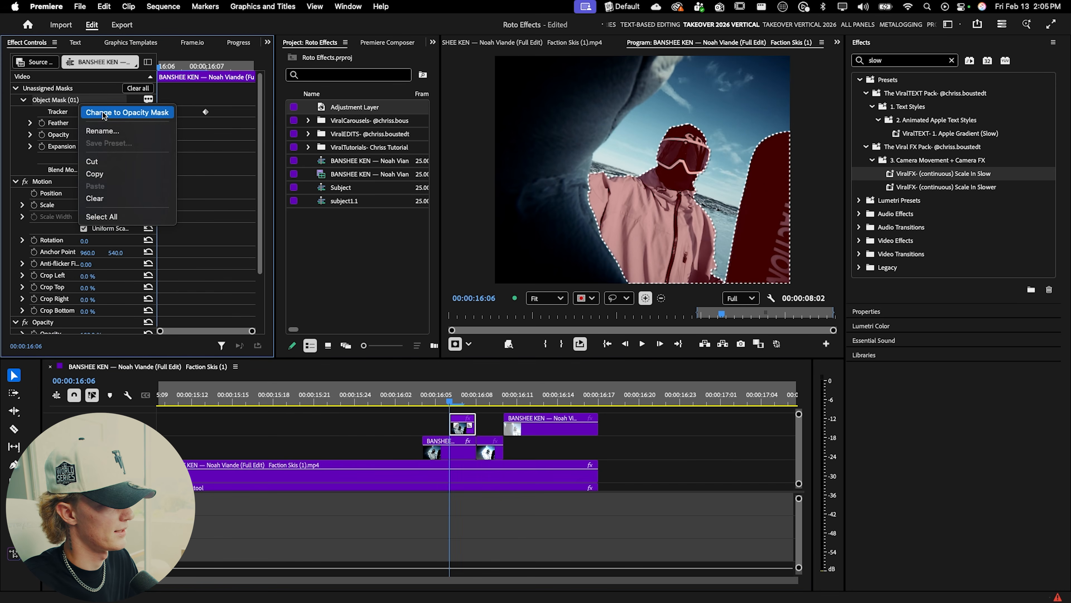
left_click(103, 113)
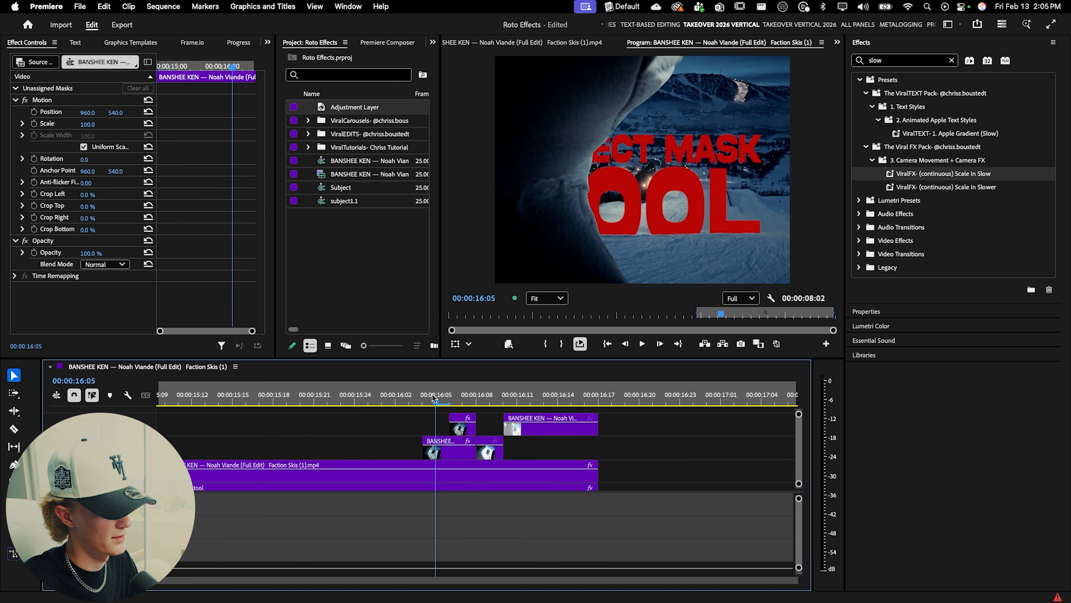
Step: Apply the ViralFX- White Flash In preset to the snowboarder segment on the second video track
mouse_move(439, 396)
left_mouse_down()
mouse_move(502, 397)
mouse_move(427, 393)
left_mouse_up()
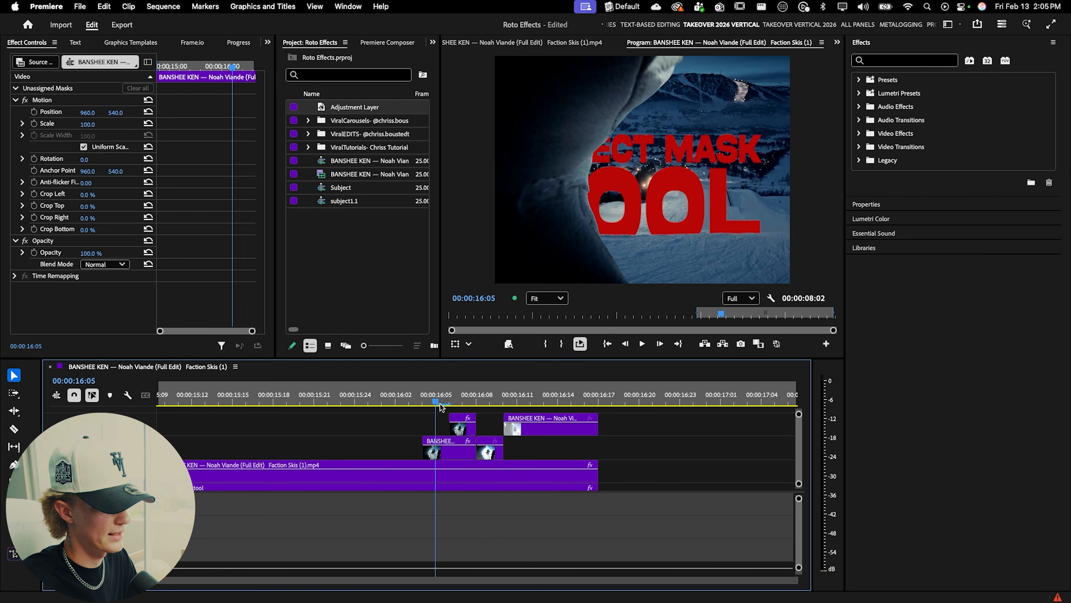
left_click_drag(441, 404, 428, 410)
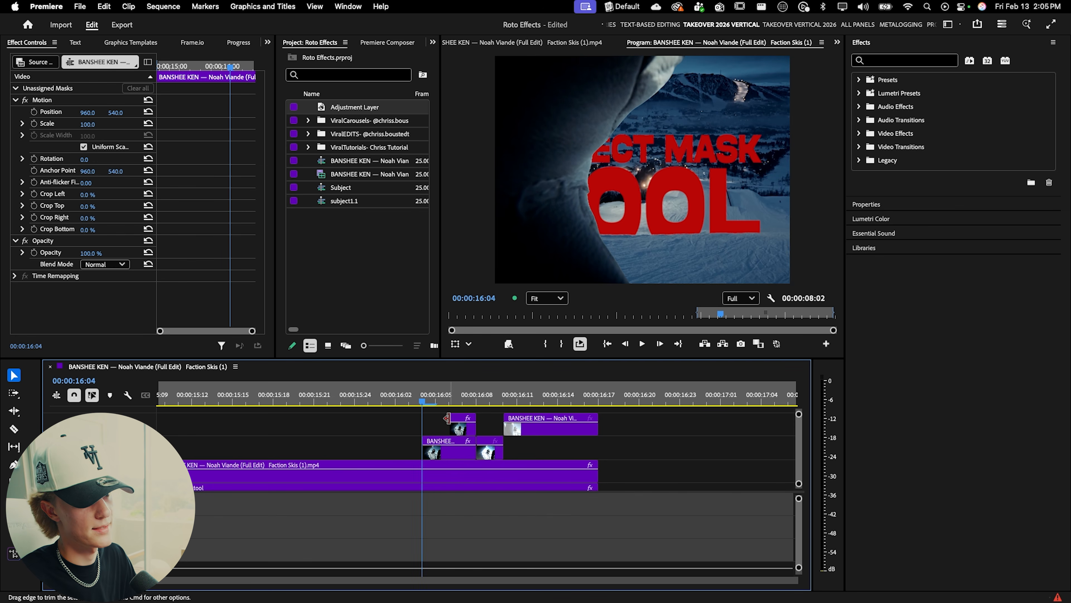
left_click(859, 80)
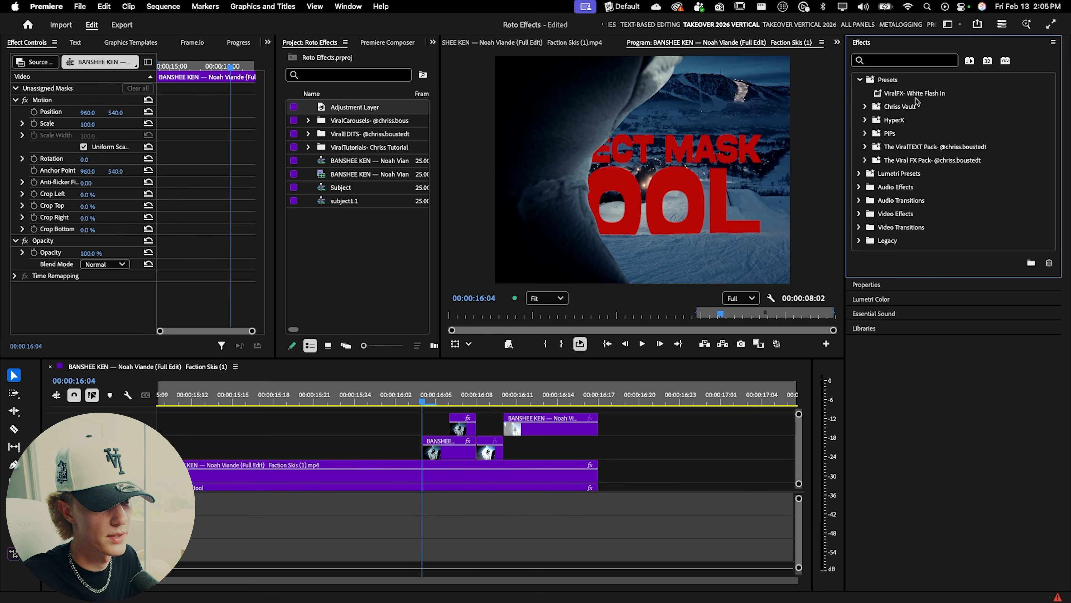
left_click_drag(919, 94, 757, 232)
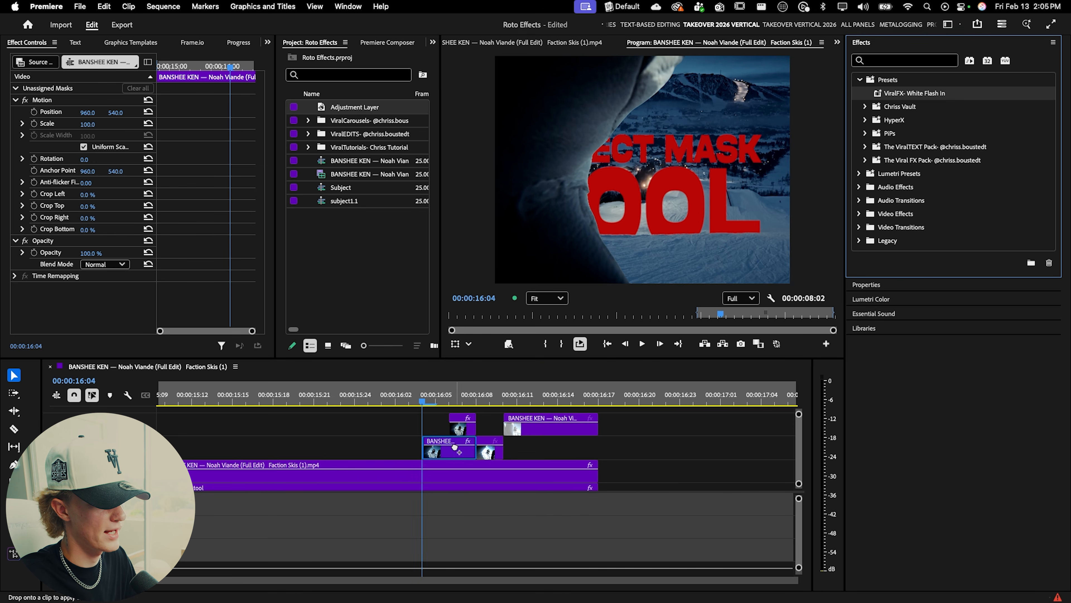
left_click_drag(460, 445, 461, 445)
Step: Zoom out the timeline and play back the edit around the title to review the result
left_click_drag(559, 344, 376, 402)
key("space")
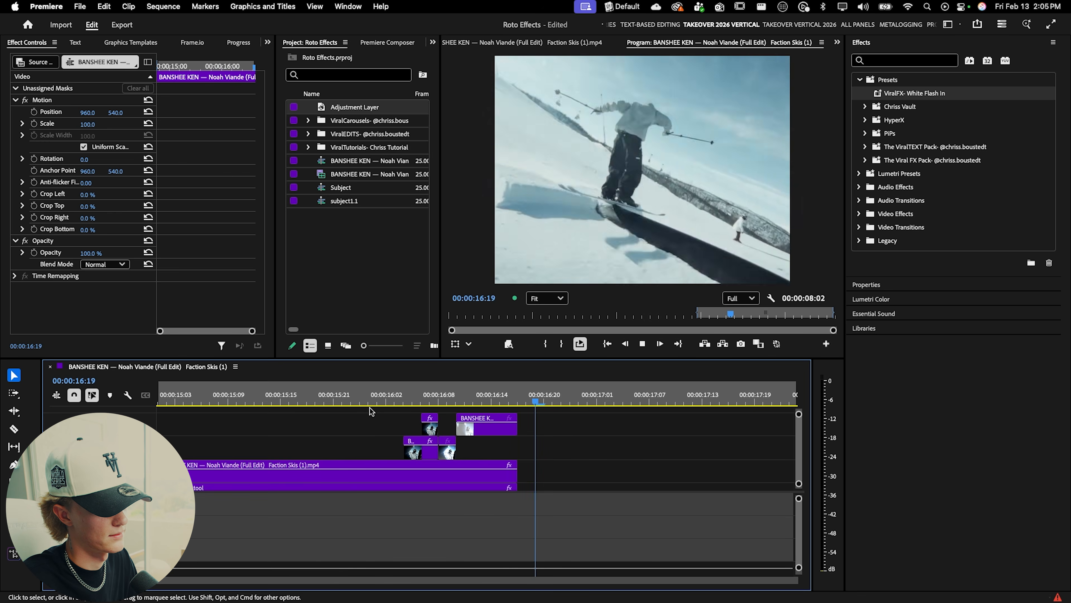
scroll(421, 423, "down", 5)
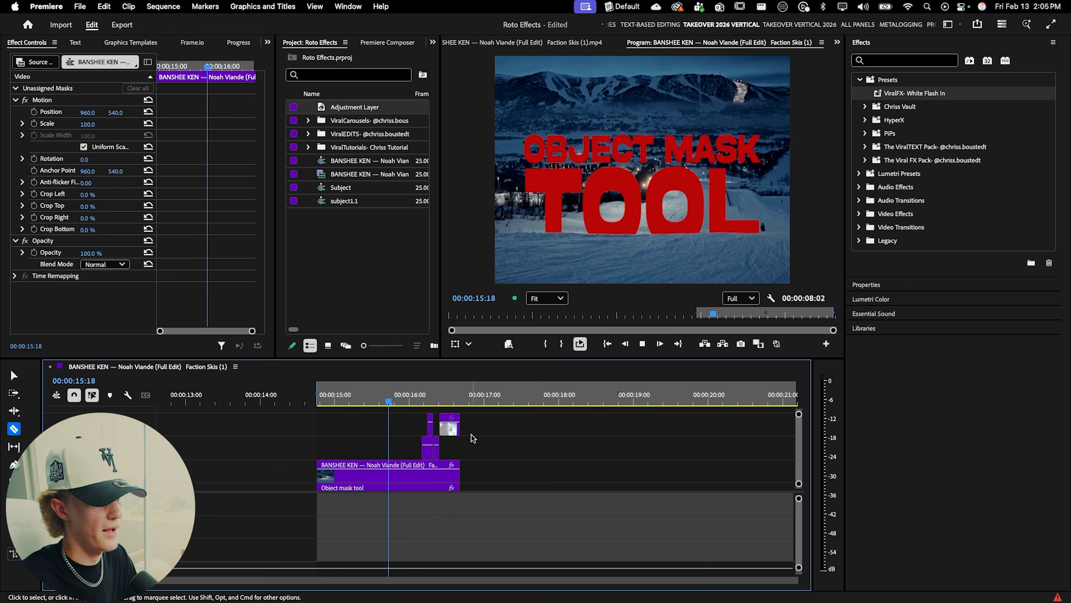
key("v")
key("space")
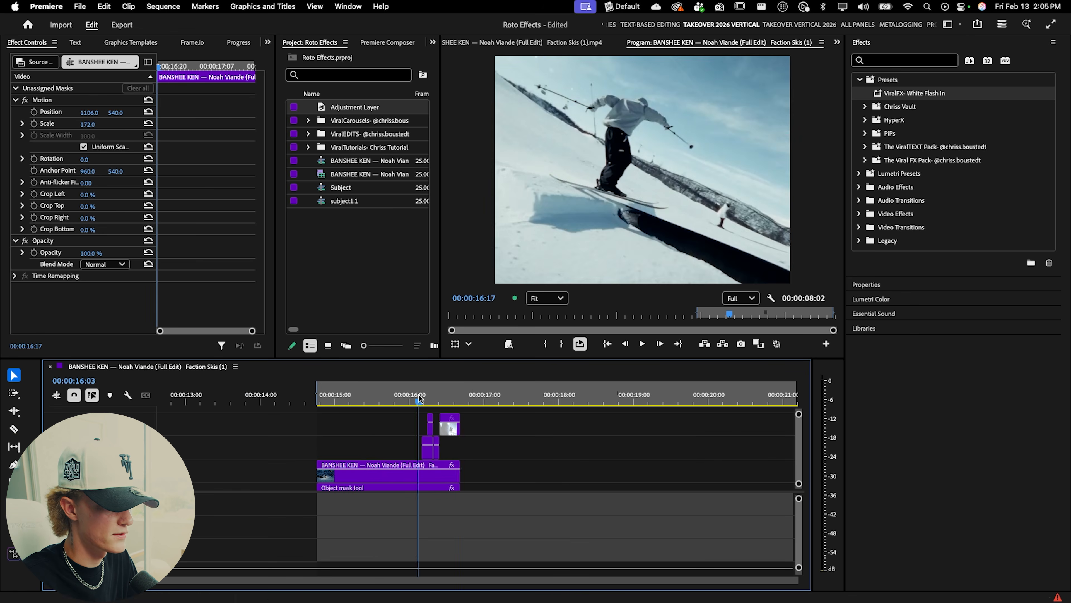
left_click(428, 401)
key("space")
left_click(428, 401)
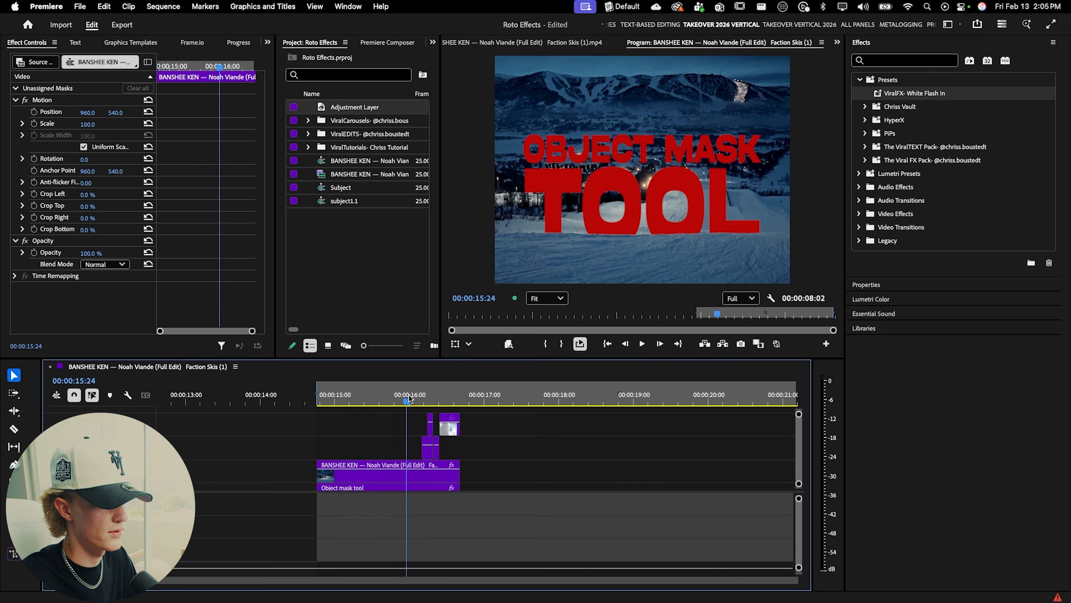